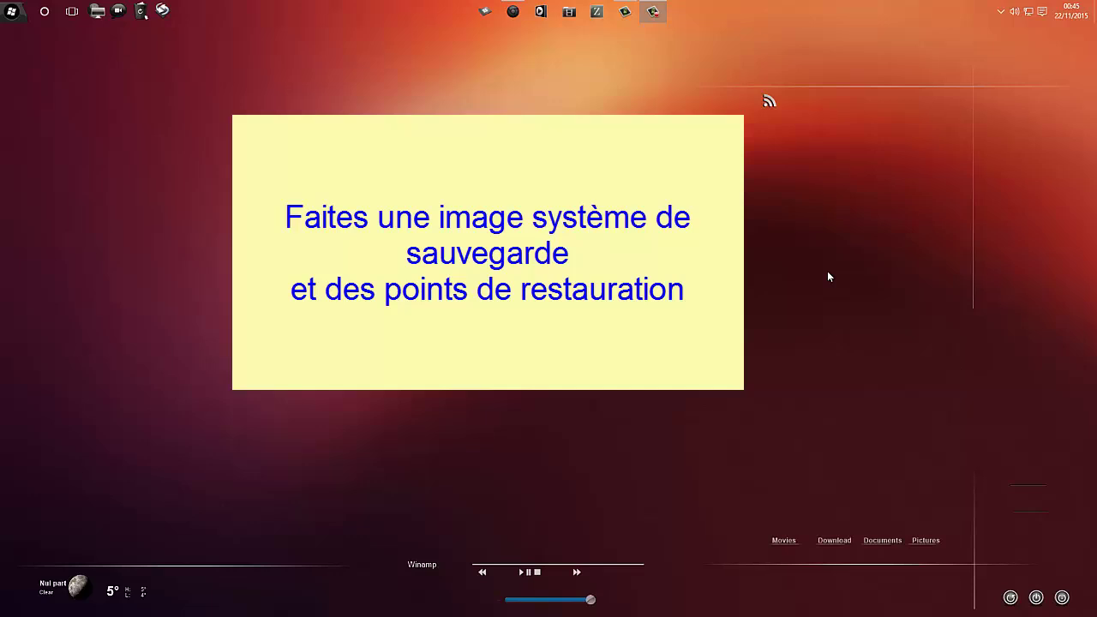
# Open the file manager on Ce PC and view its folders and drives
pyautogui.click(485, 11)
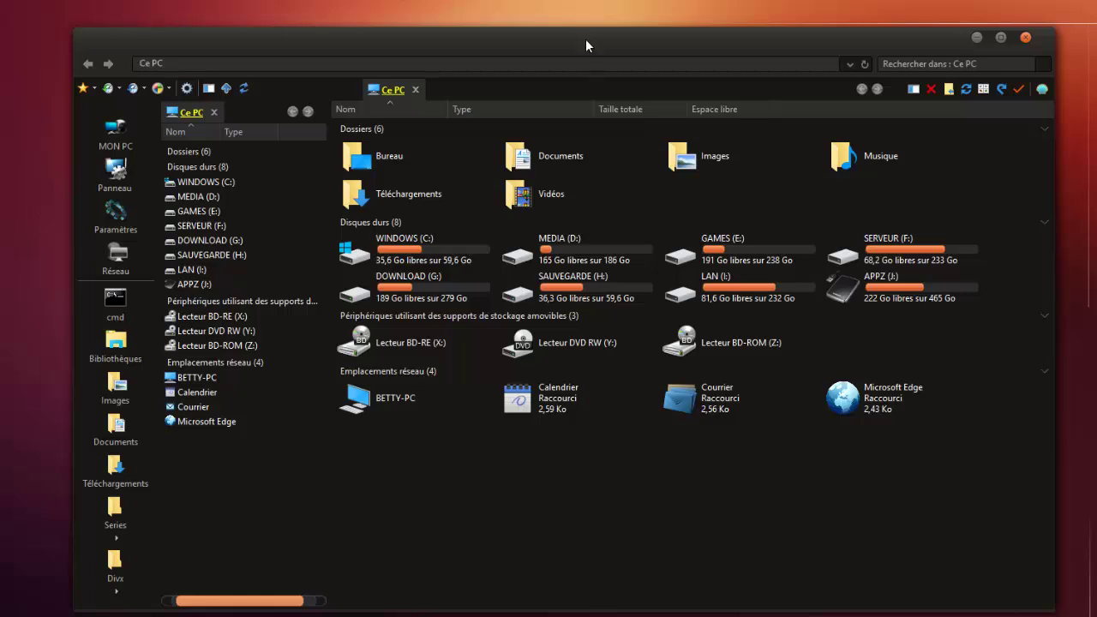
pyautogui.moveTo(586, 38); pyautogui.dragTo(593, 41)
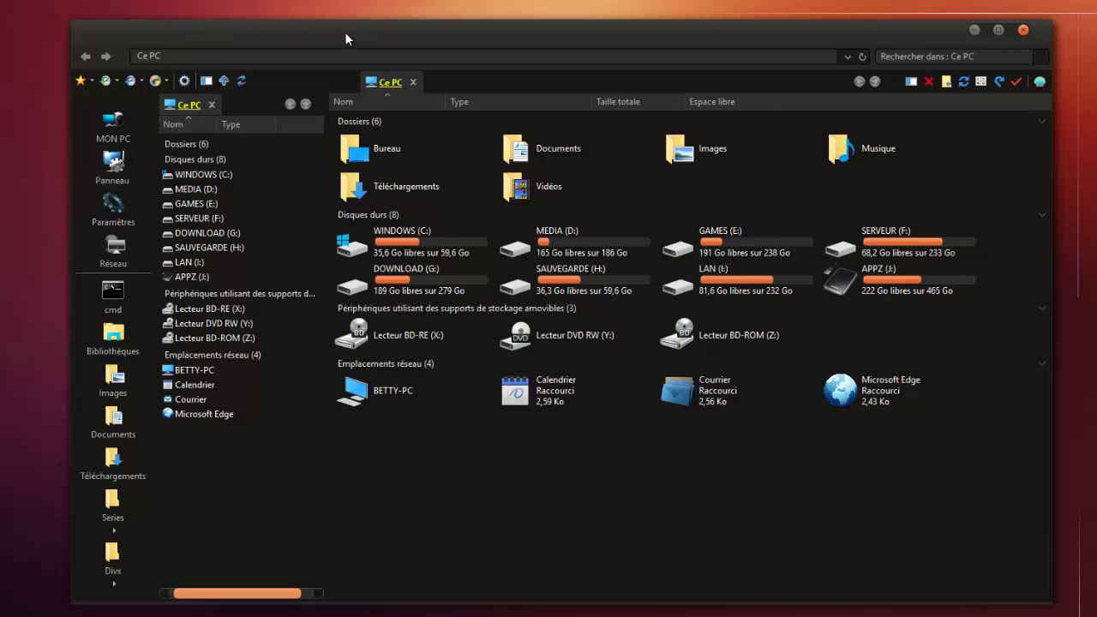
pyautogui.click(8, 124)
pyautogui.rightClick(7, 124)
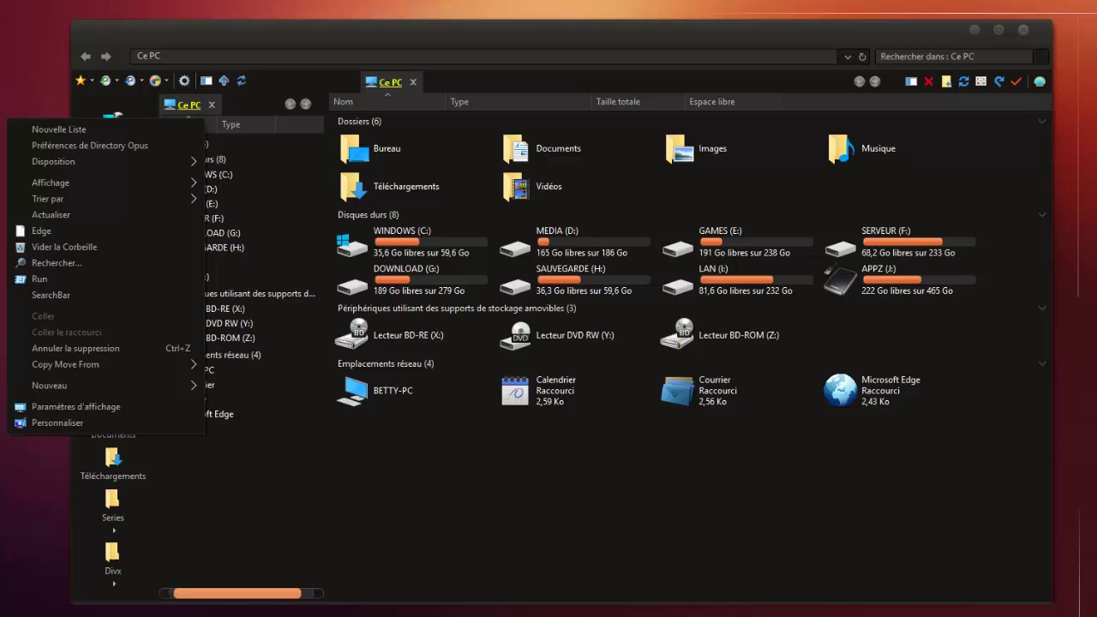
pyautogui.click(474, 7)
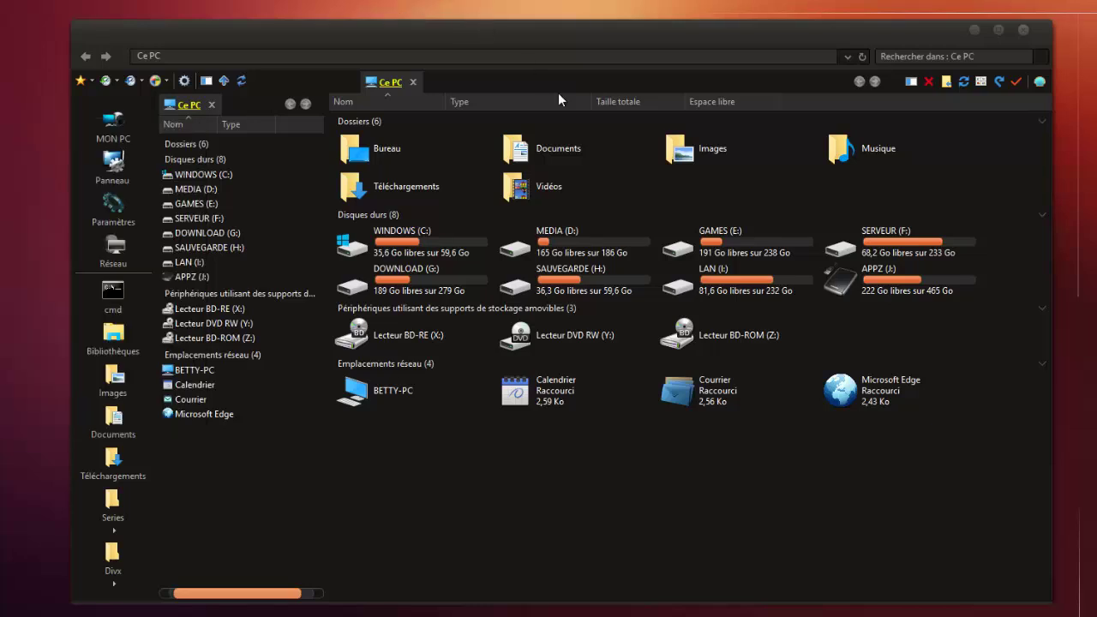
pyautogui.click(540, 34)
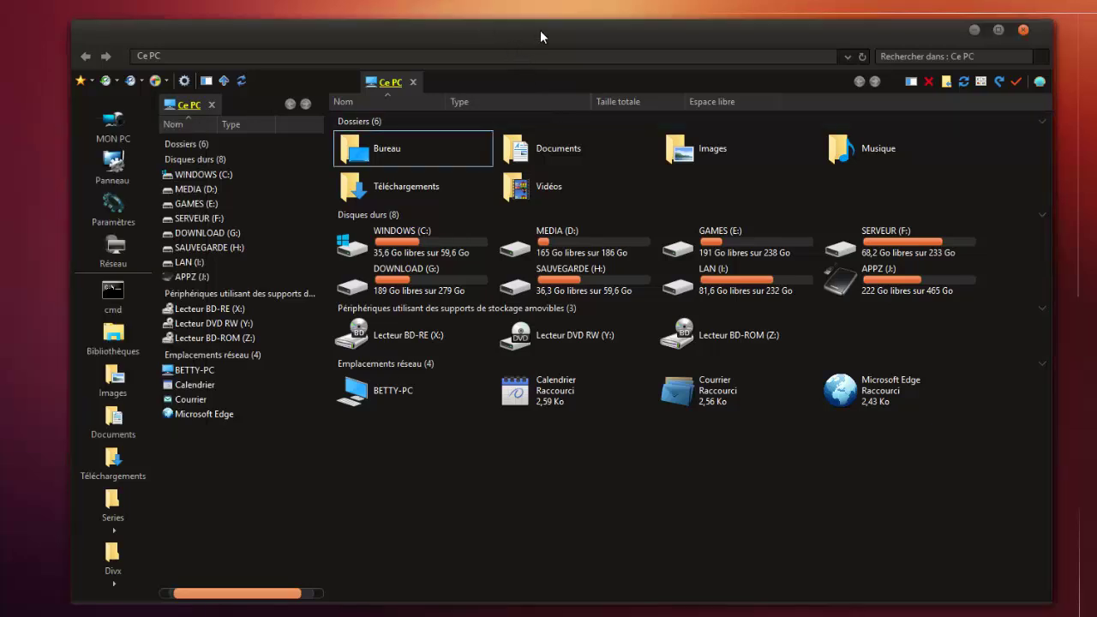
pyautogui.moveTo(541, 31)
pyautogui.mouseDown()
pyautogui.moveTo(522, 36)
pyautogui.moveTo(532, 30)
pyautogui.mouseUp()
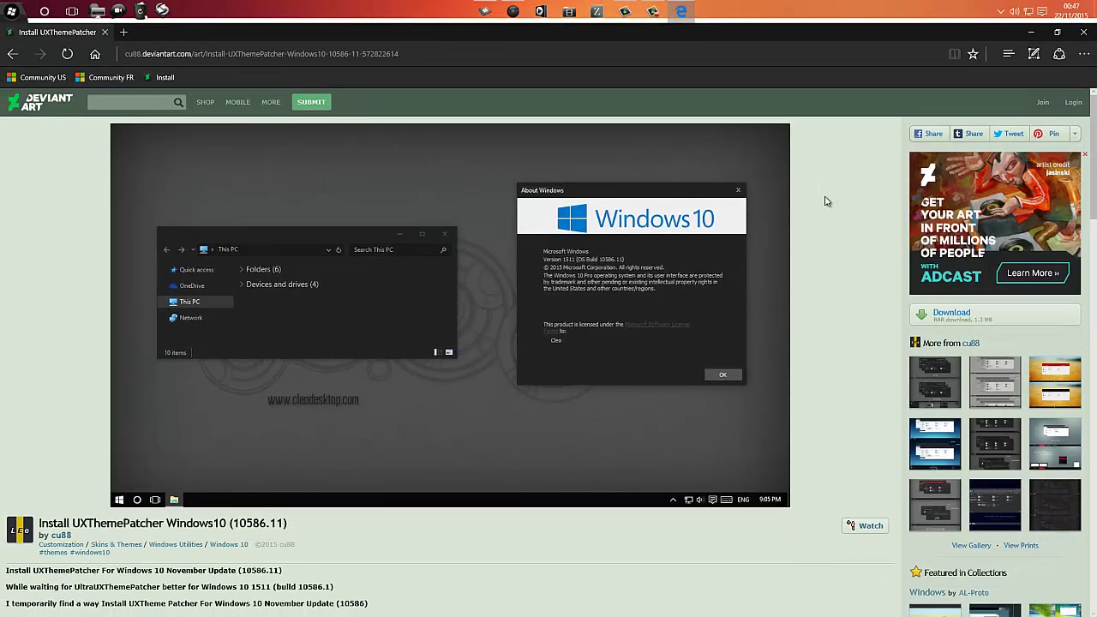
# Download the Install UXThemePatcher Windows10 (10586.11) archive from the DeviantArt page, open its download folder, and dismiss the download notification
pyautogui.scroll(-3, 850, 243)
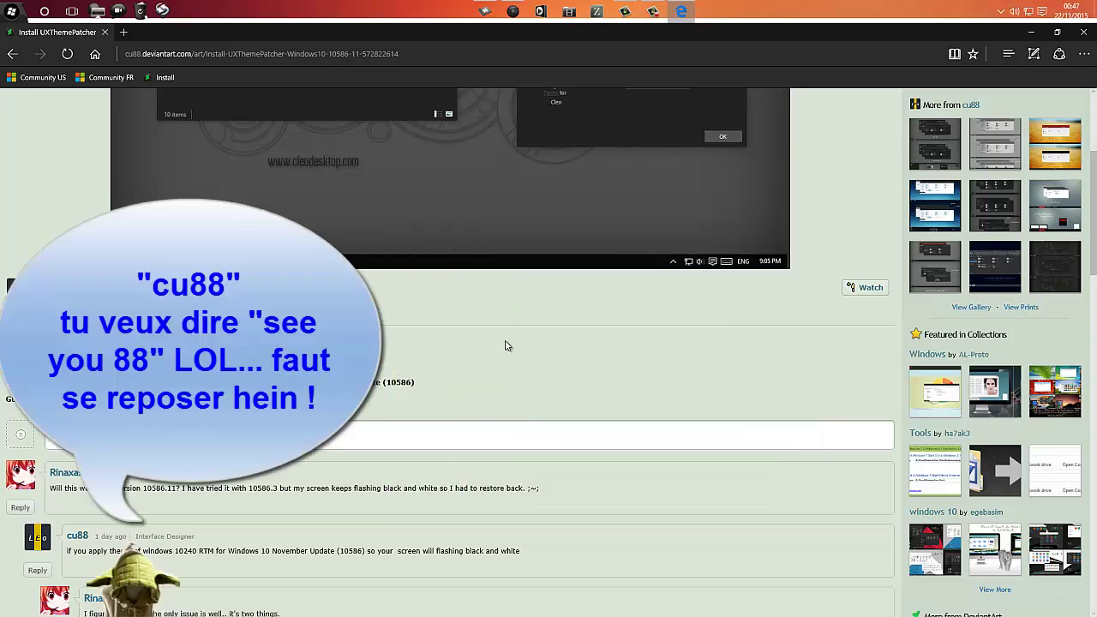
pyautogui.scroll(2, 683, 377)
pyautogui.scroll(1, 681, 391)
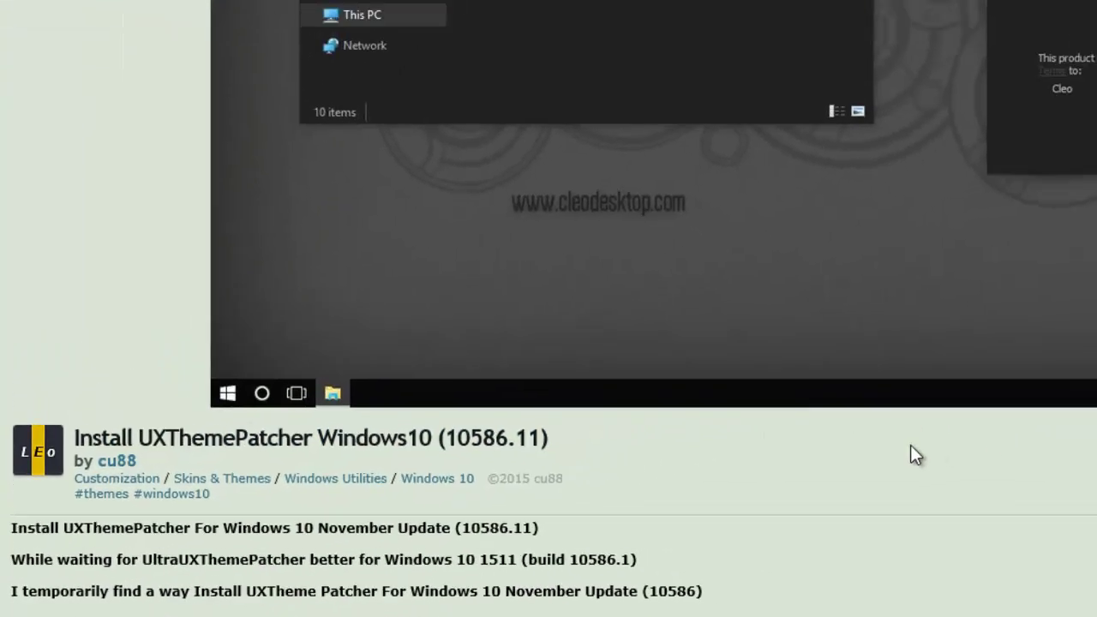
pyautogui.scroll(-6, 476, 506)
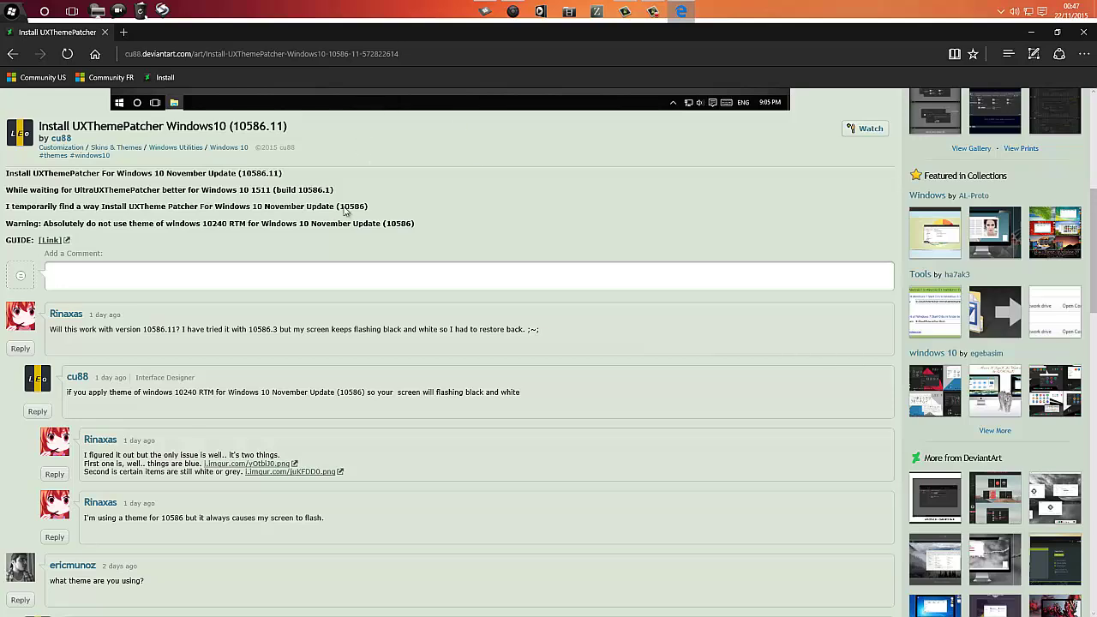
pyautogui.scroll(4, 360, 214)
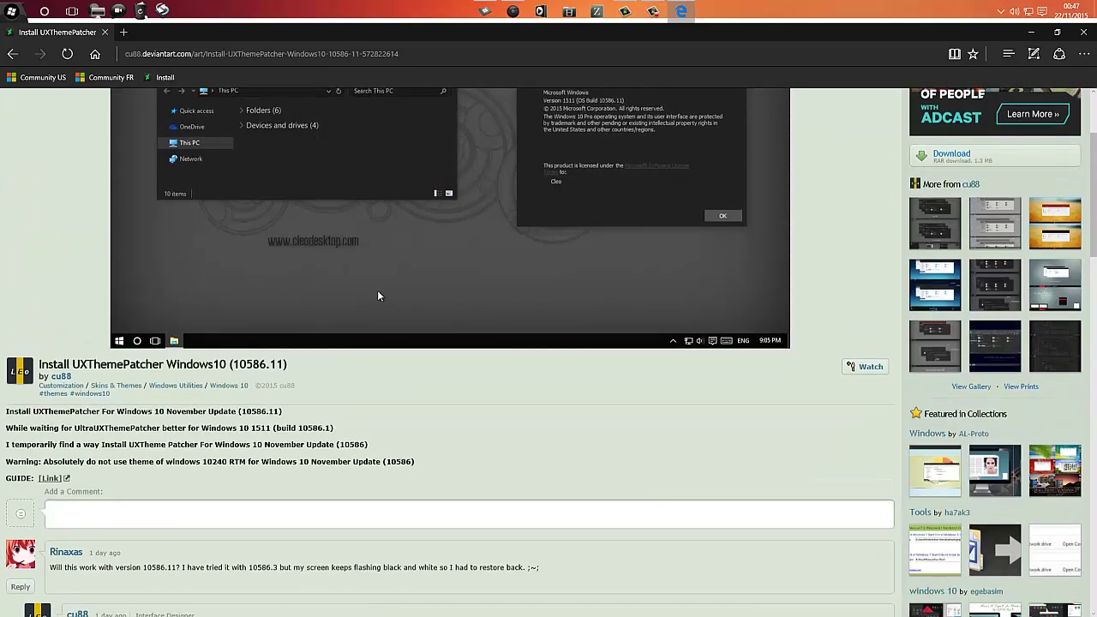
pyautogui.click(953, 154)
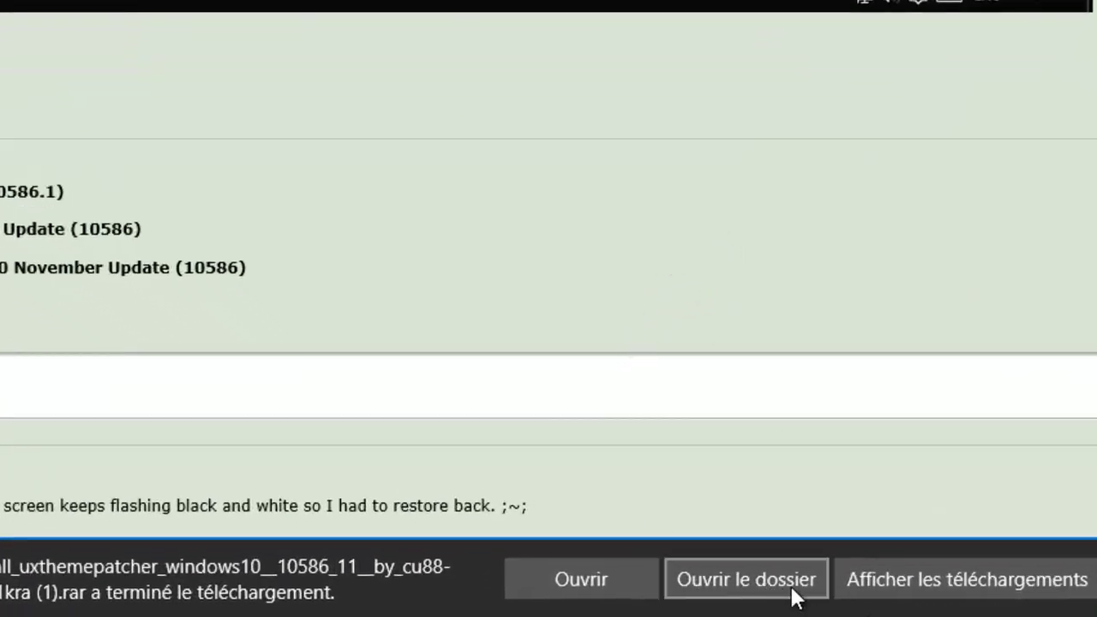
pyautogui.click(743, 580)
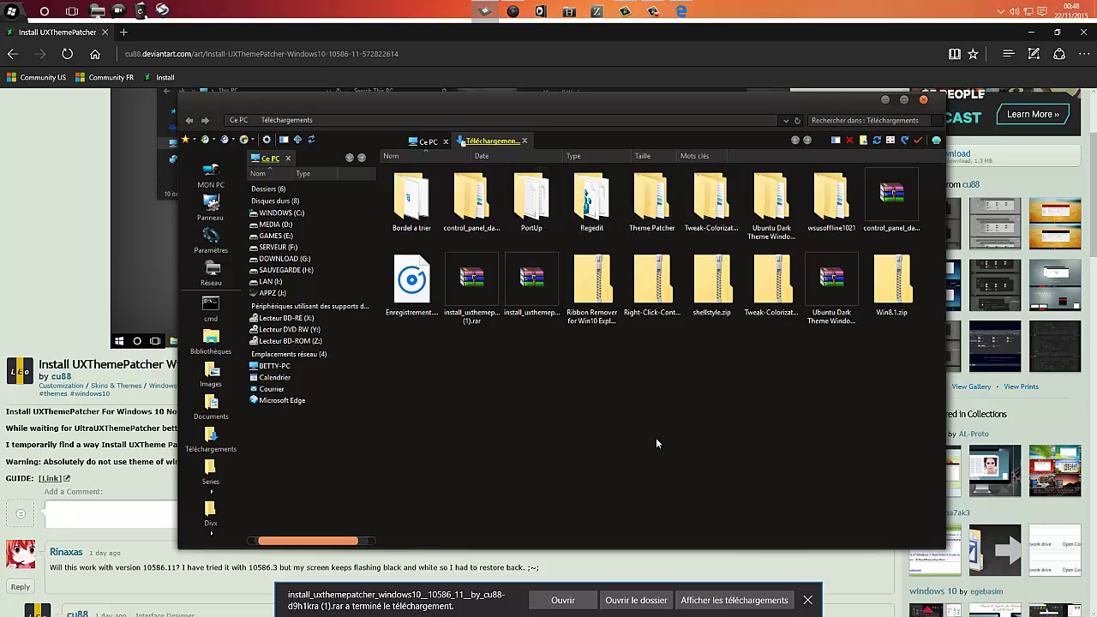
pyautogui.click(808, 601)
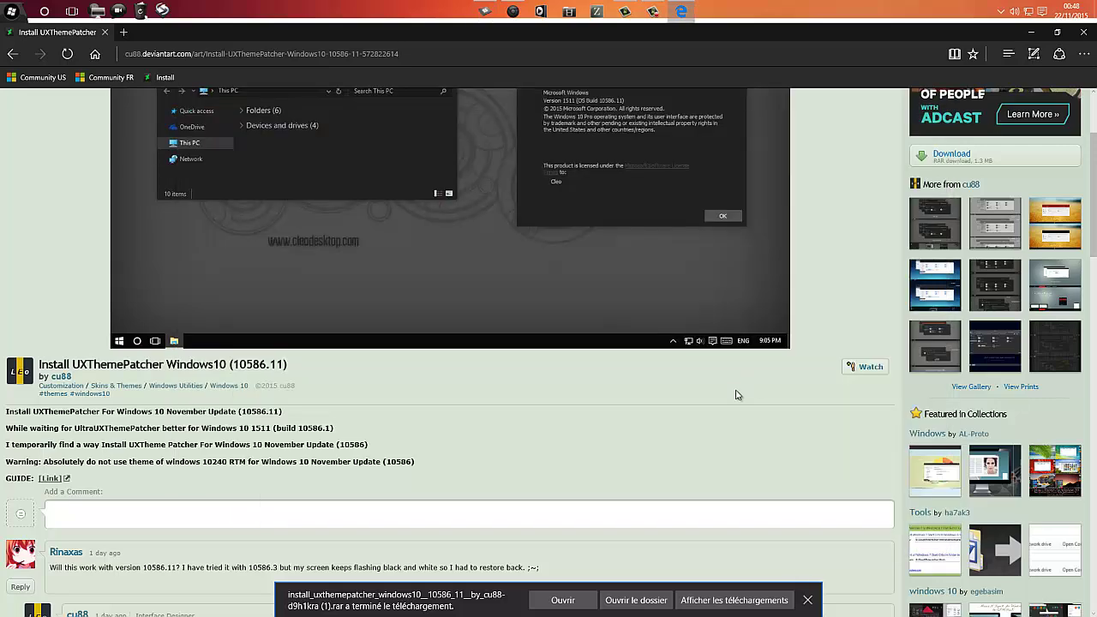
# Switch to the file manager and open the Theme Patcher folder in Téléchargements
pyautogui.click(486, 10)
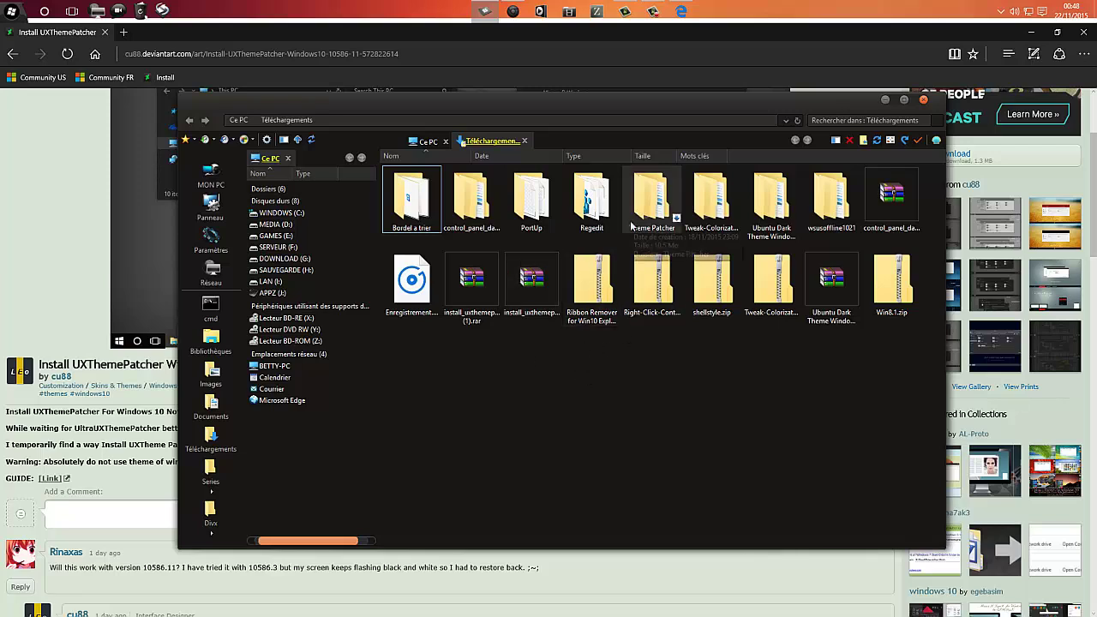
pyautogui.doubleClick(652, 201)
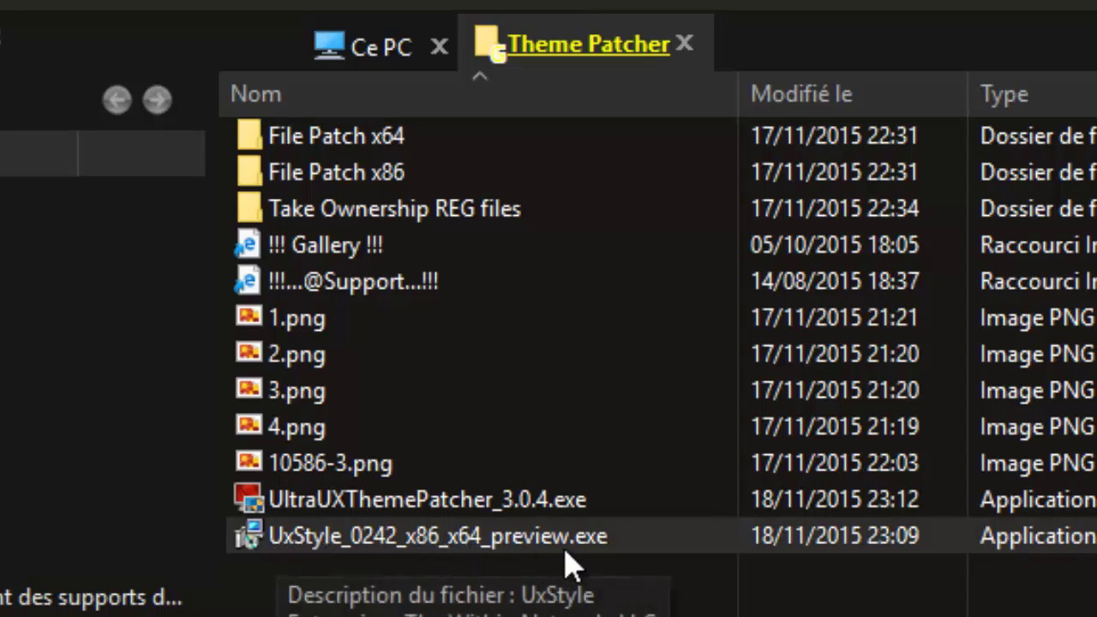
# Run UxStyle_0242_x86_x64_preview.exe as administrator, then exit its setup without uninstalling
pyautogui.rightClick(425, 542)
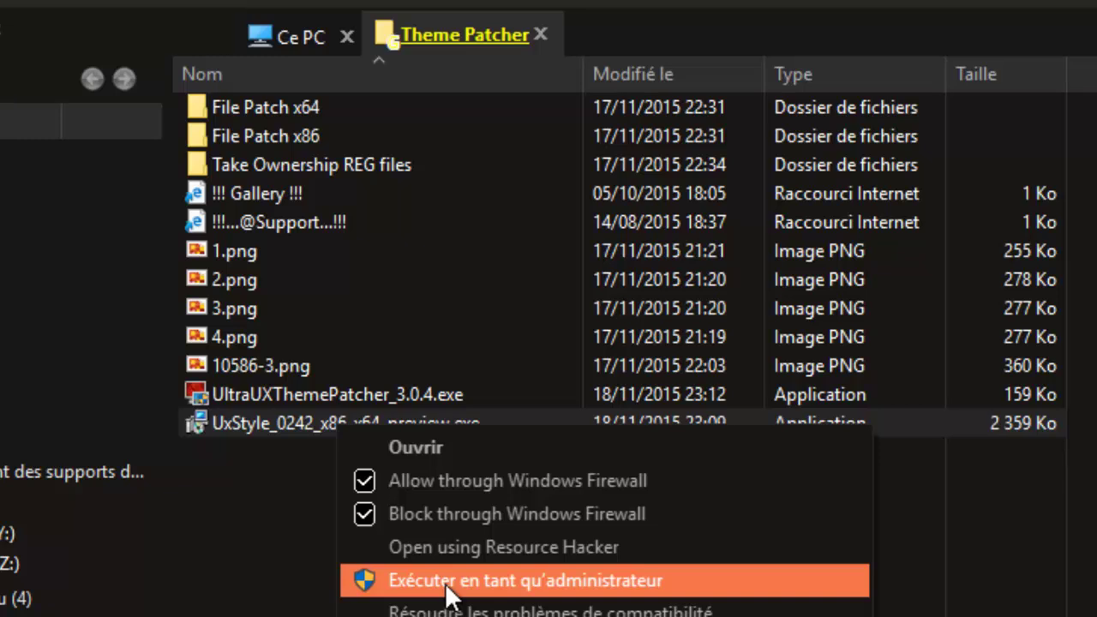
pyautogui.click(282, 582)
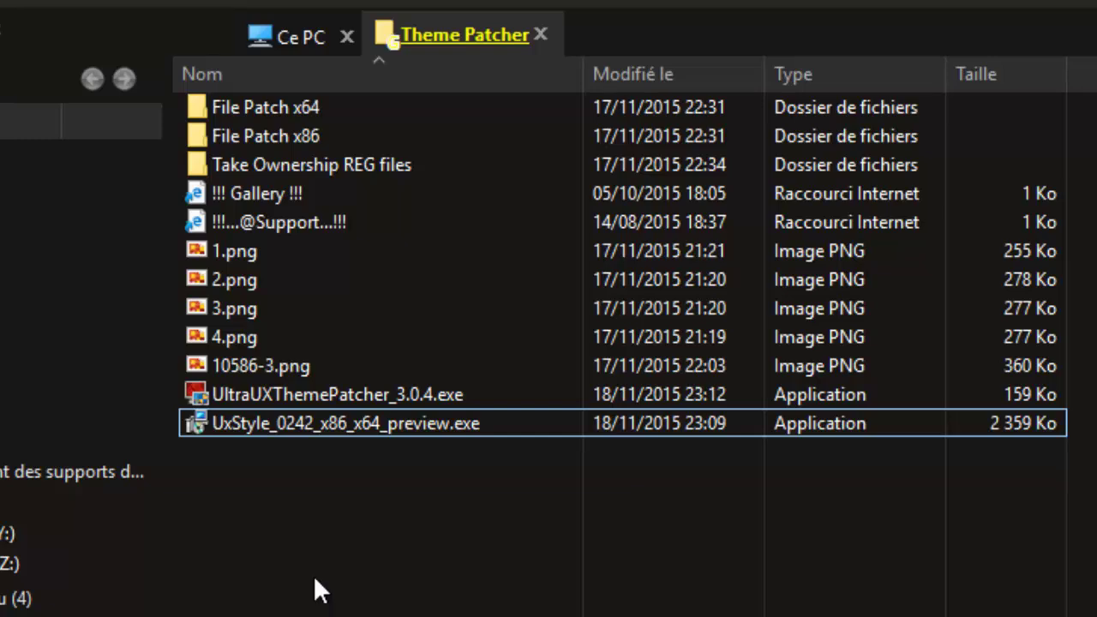
pyautogui.rightClick(331, 430)
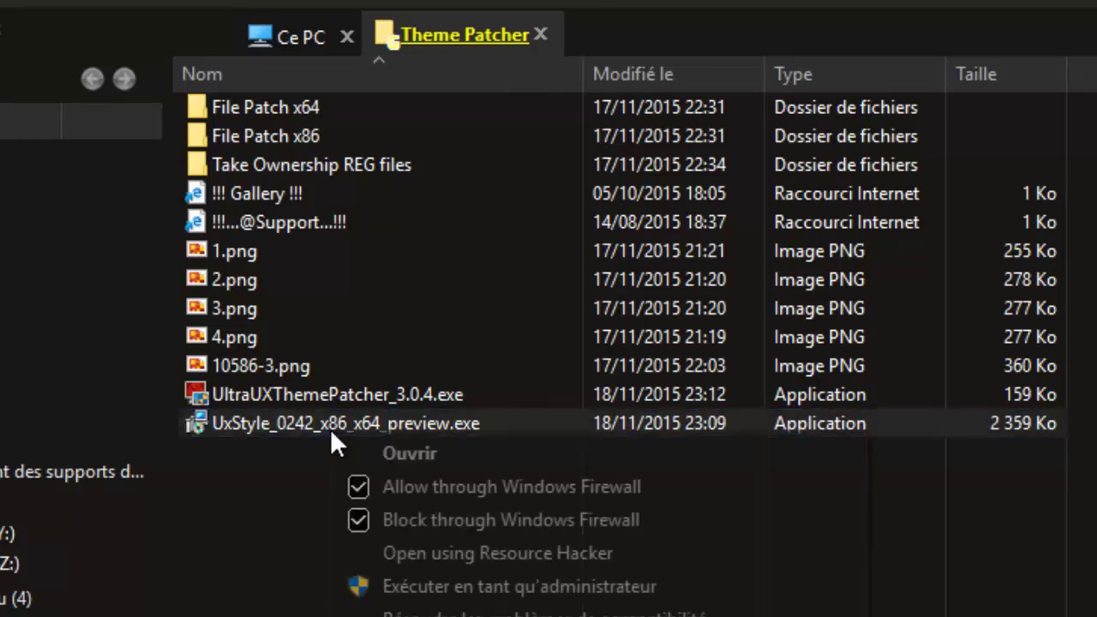
pyautogui.click(514, 588)
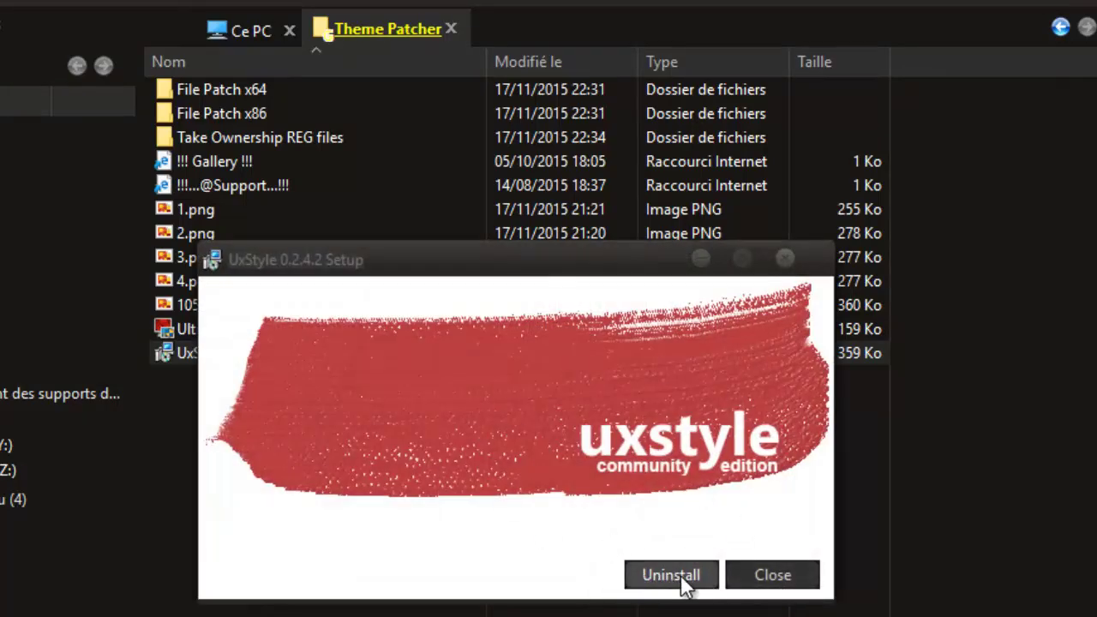
pyautogui.click(789, 579)
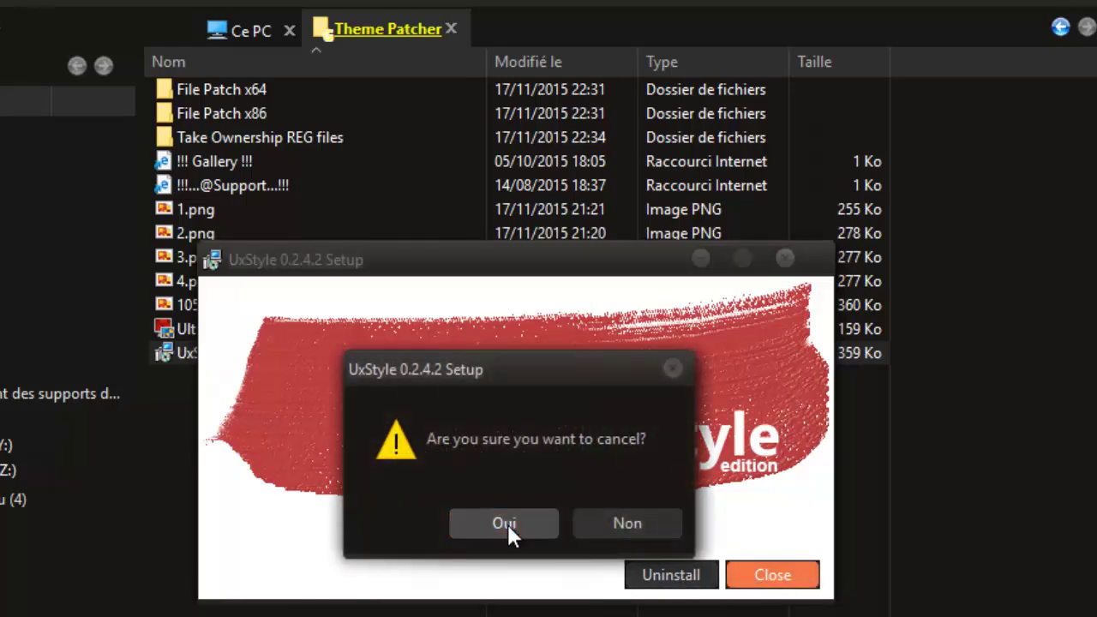
pyautogui.click(505, 523)
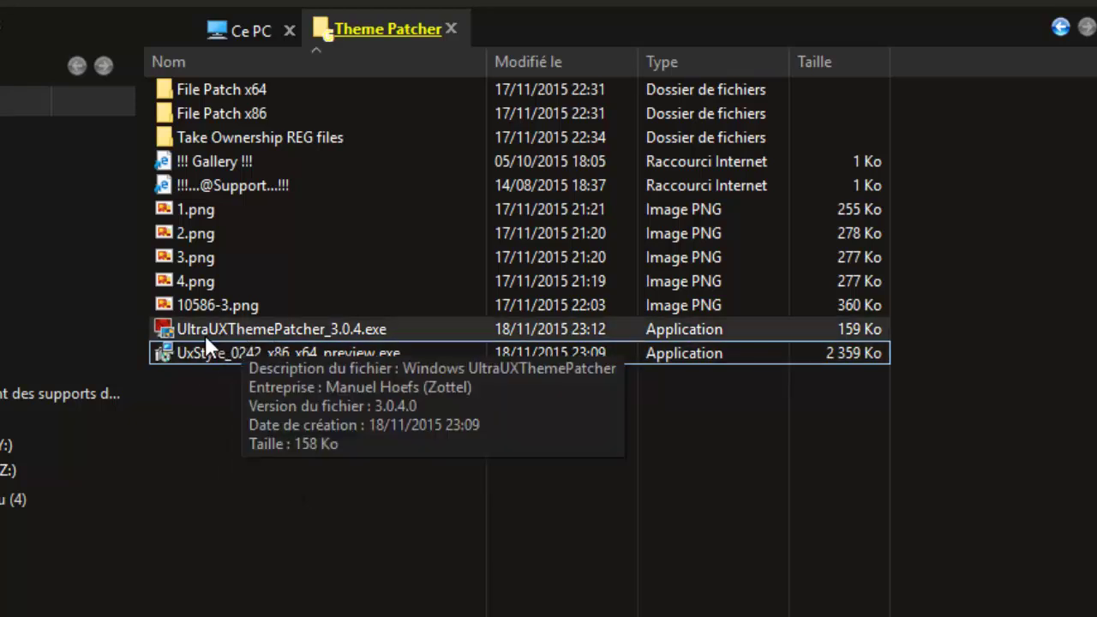
# Run UltraUXThemePatcher_3.0.4.exe as administrator, then cancel its setup
pyautogui.rightClick(261, 330)
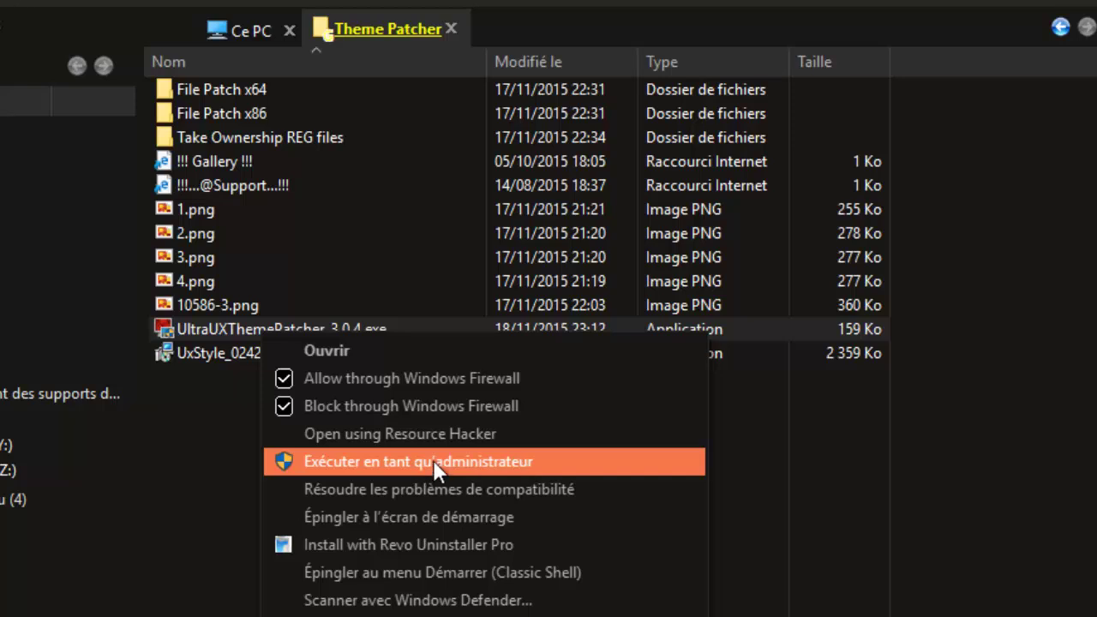
pyautogui.click(522, 464)
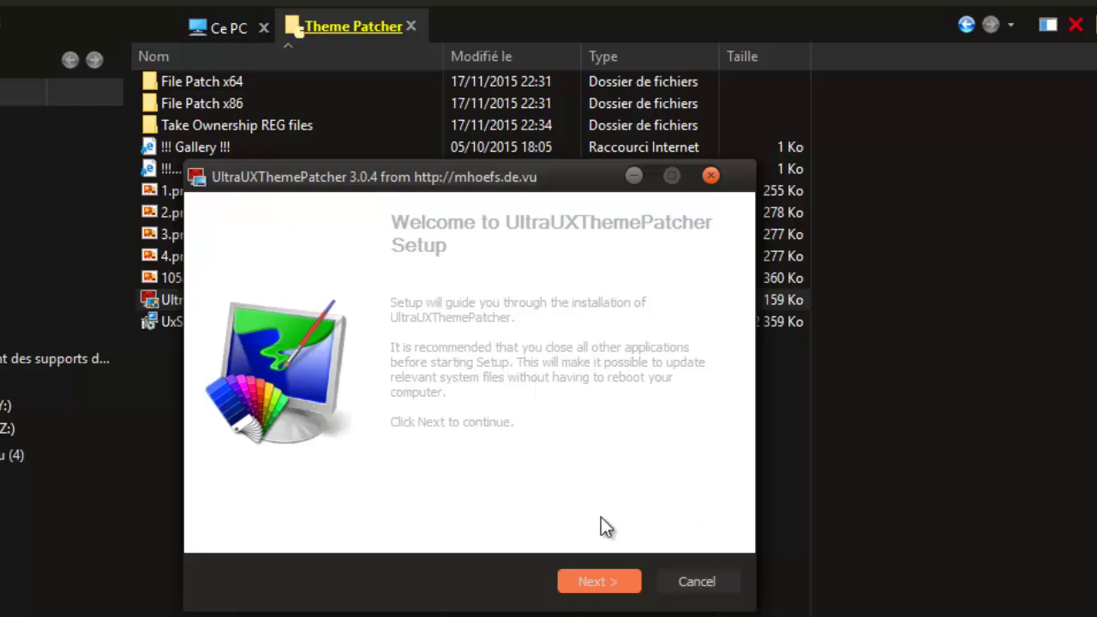
pyautogui.click(686, 583)
pyautogui.click(549, 484)
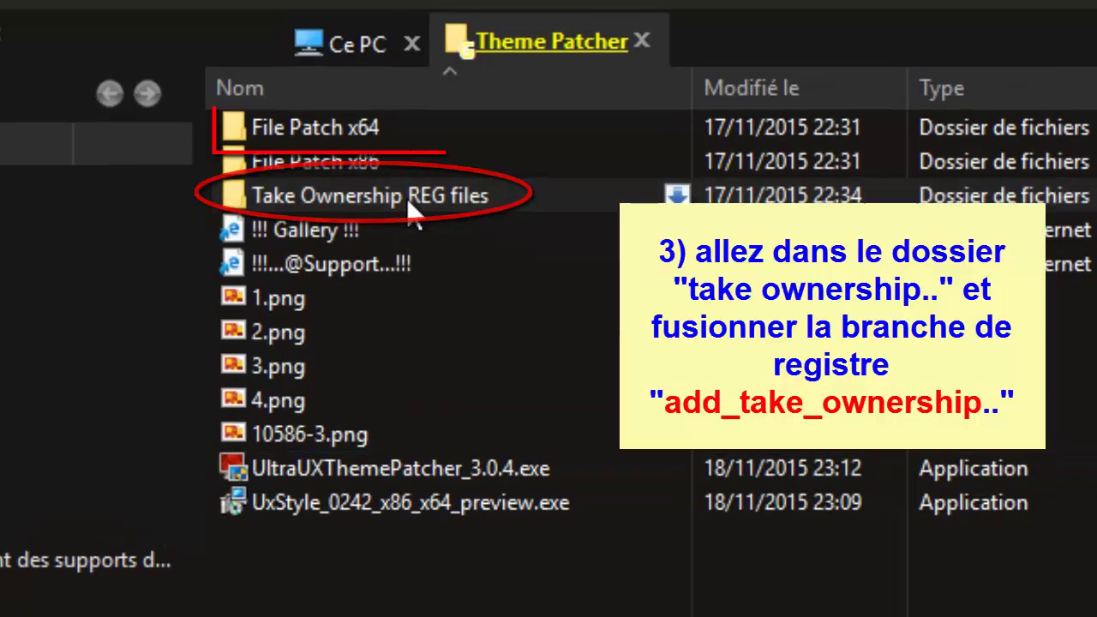
# Merge Add_Take_Ownership_to_context_menu.reg from the Take Ownership REG files folder into the registry, allowing the file to run
pyautogui.doubleClick(406, 198)
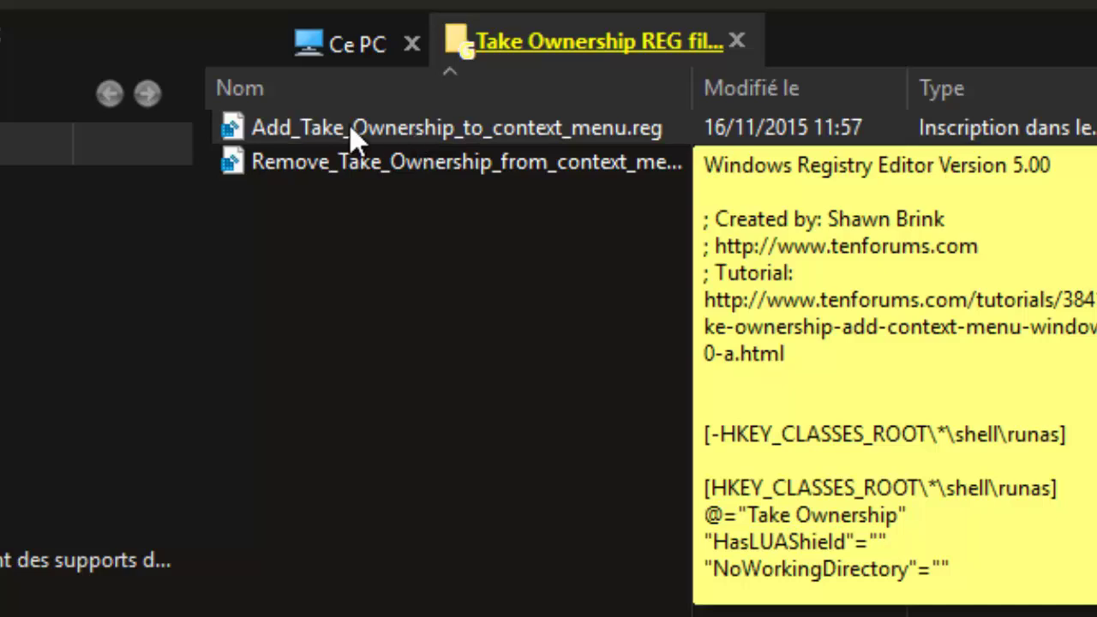
pyautogui.rightClick(350, 125)
pyautogui.click(307, 257)
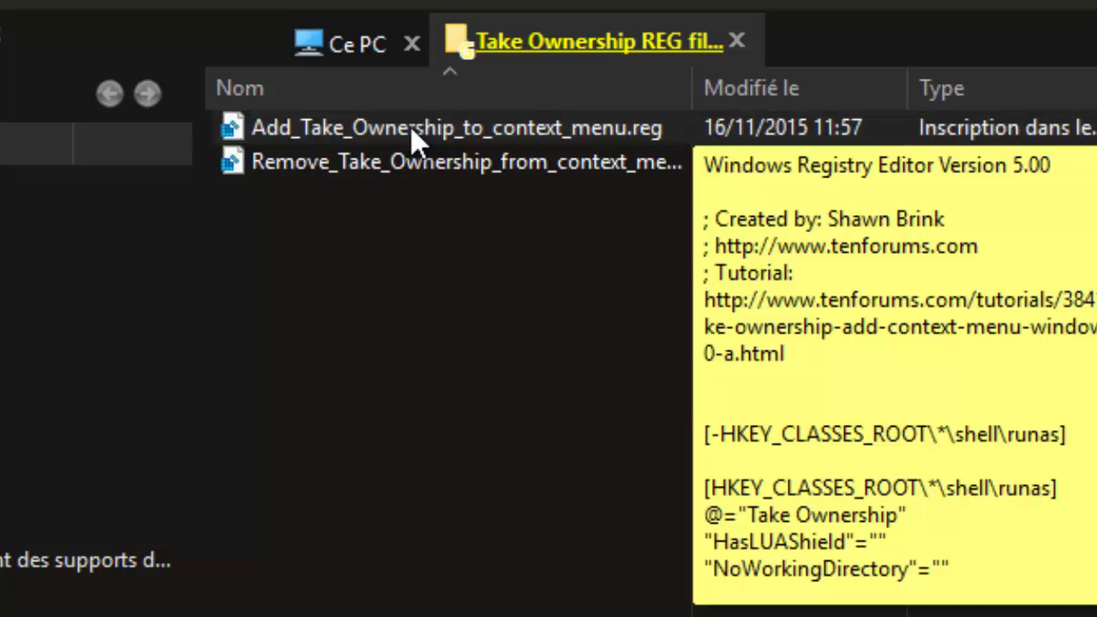
pyautogui.rightClick(411, 131)
pyautogui.click(545, 274)
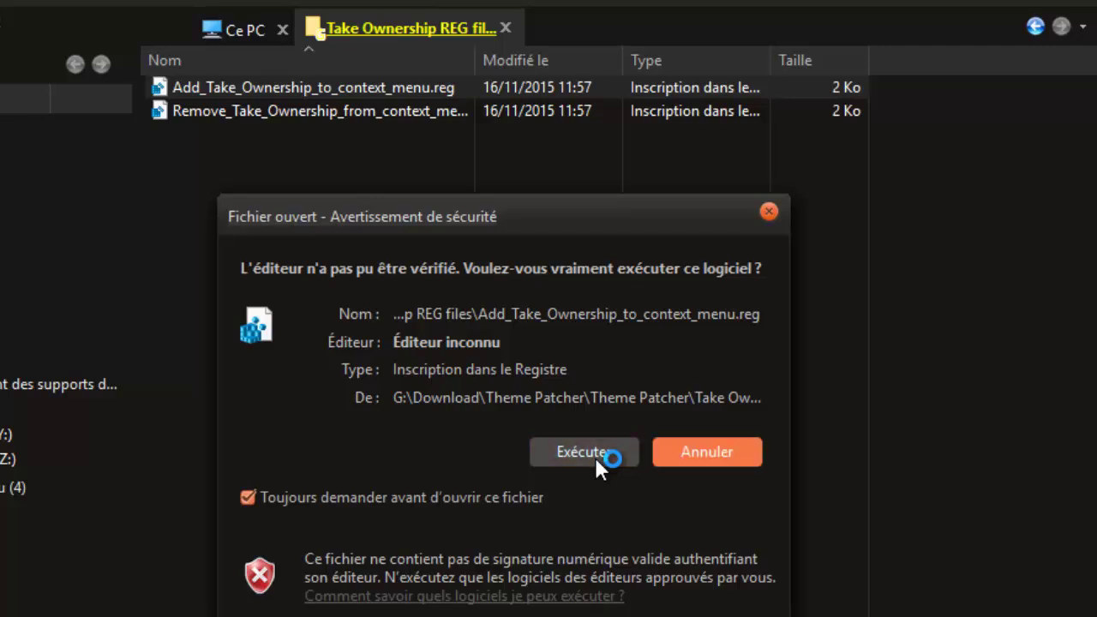
pyautogui.click(595, 457)
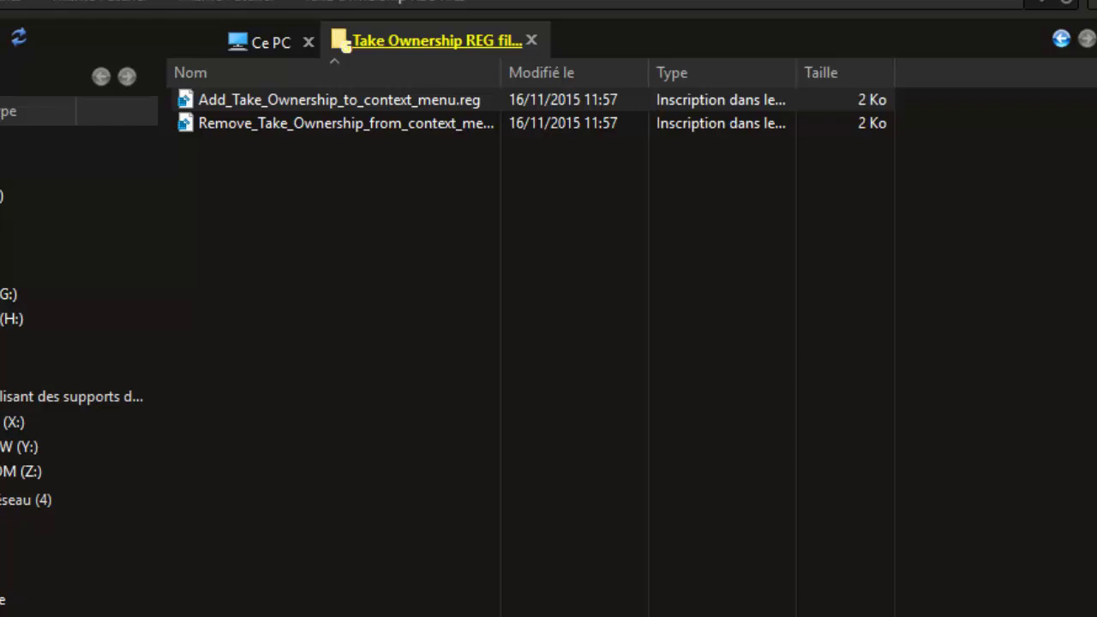
# Check the Take Ownership command on the Remove_Take_Ownership registry file and return to the Theme Patcher folder
pyautogui.rightClick(242, 124)
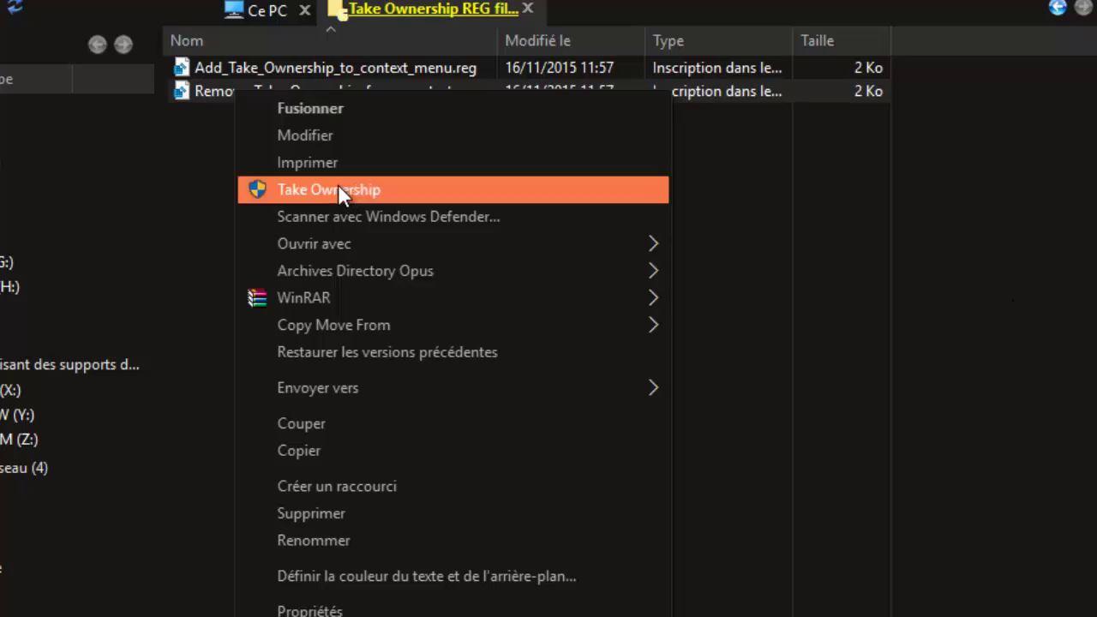
pyautogui.click(280, 192)
pyautogui.press('BackSpace')
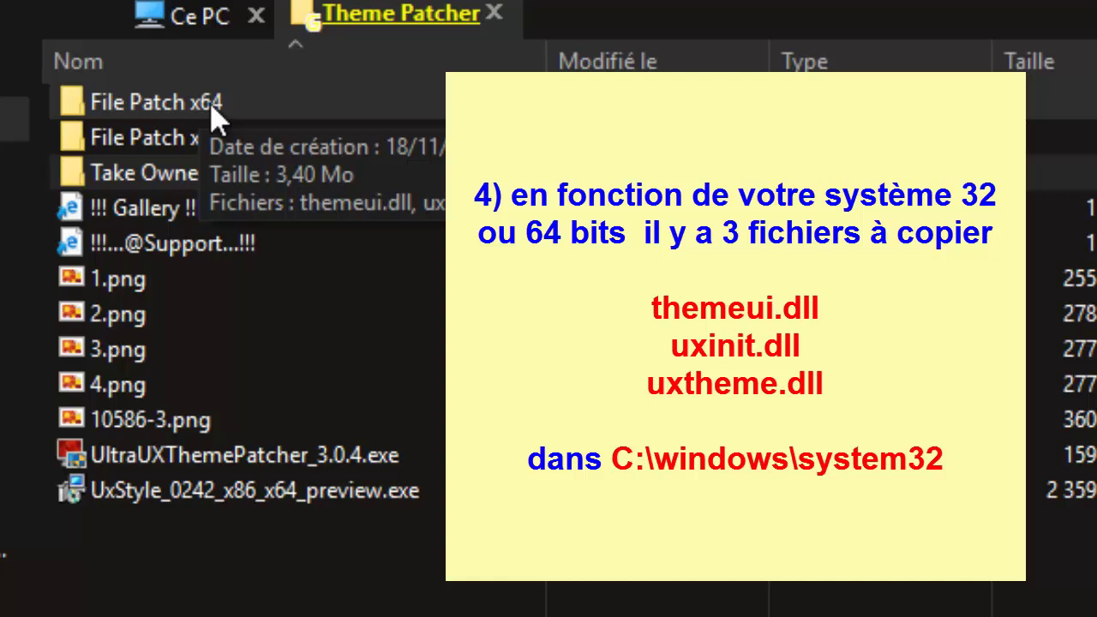
# Copy themeui.dll, uxinit.dll and uxtheme.dll from the File Patch x64 folder
pyautogui.doubleClick(174, 107)
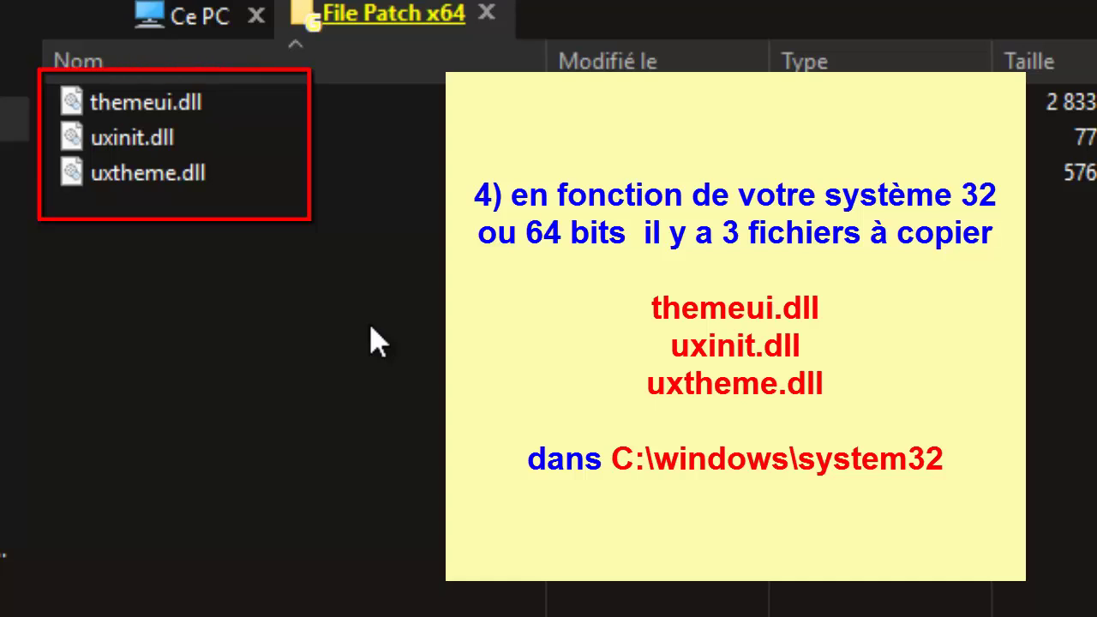
pyautogui.moveTo(371, 326); pyautogui.dragTo(109, 94)
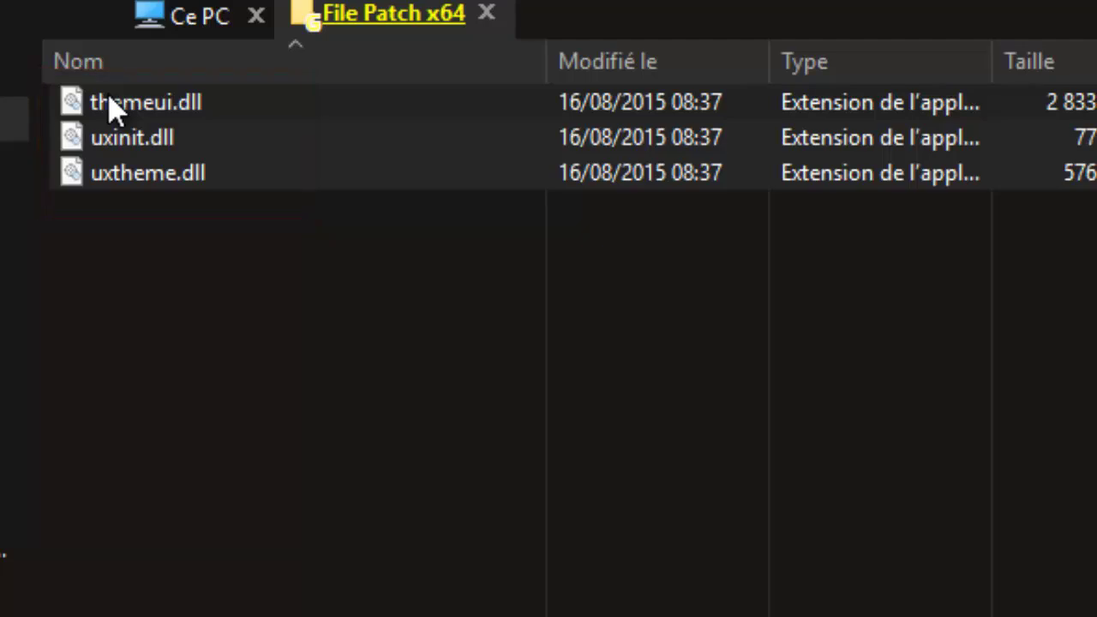
pyautogui.rightClick(109, 103)
pyautogui.click(237, 477)
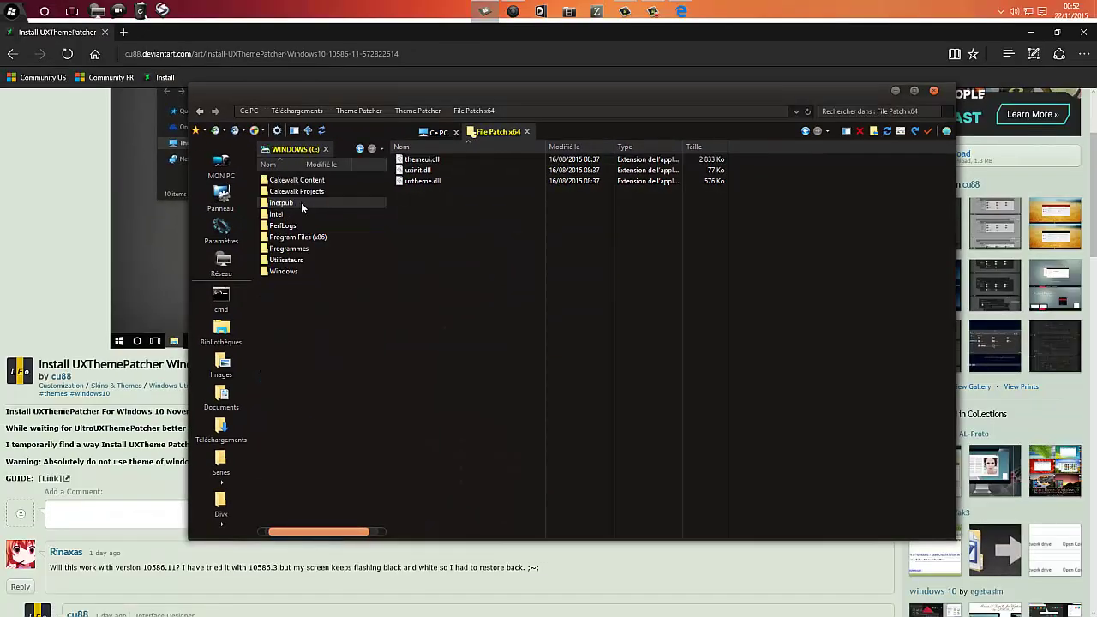
# Open the Windows folder of drive C: in a new tab and go into its System32 subfolder
pyautogui.rightClick(294, 271)
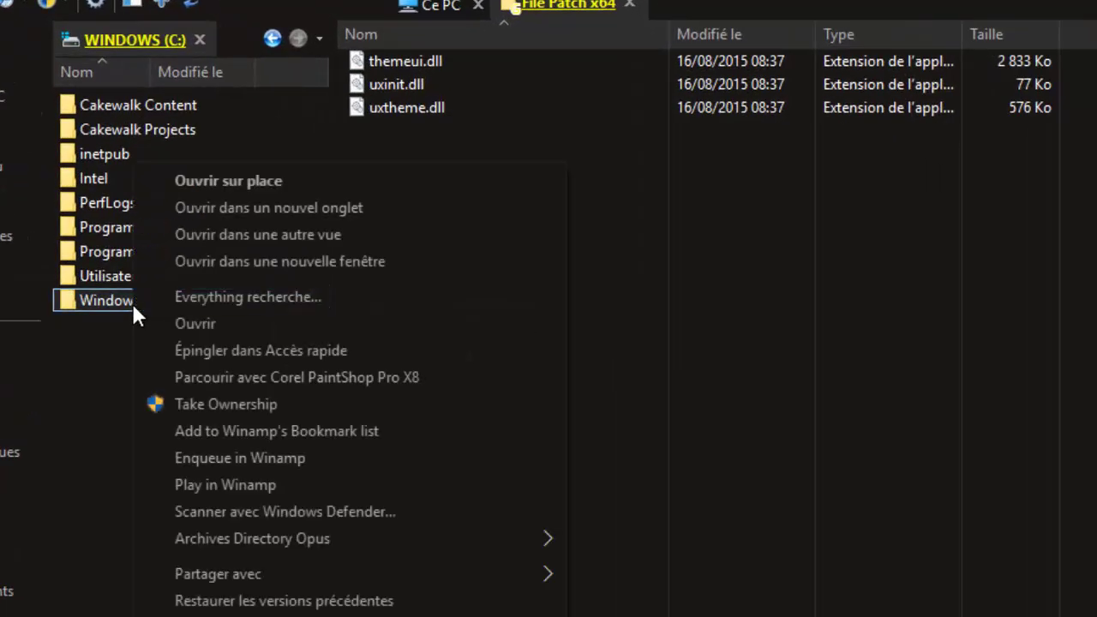
pyautogui.click(319, 237)
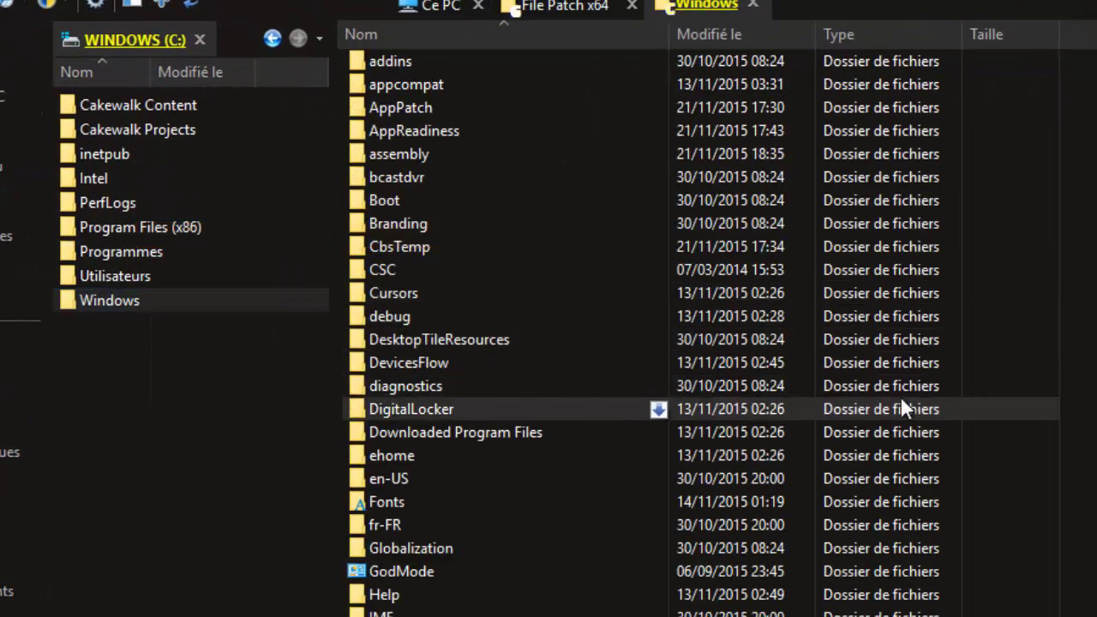
pyautogui.scroll(-16, 901, 399)
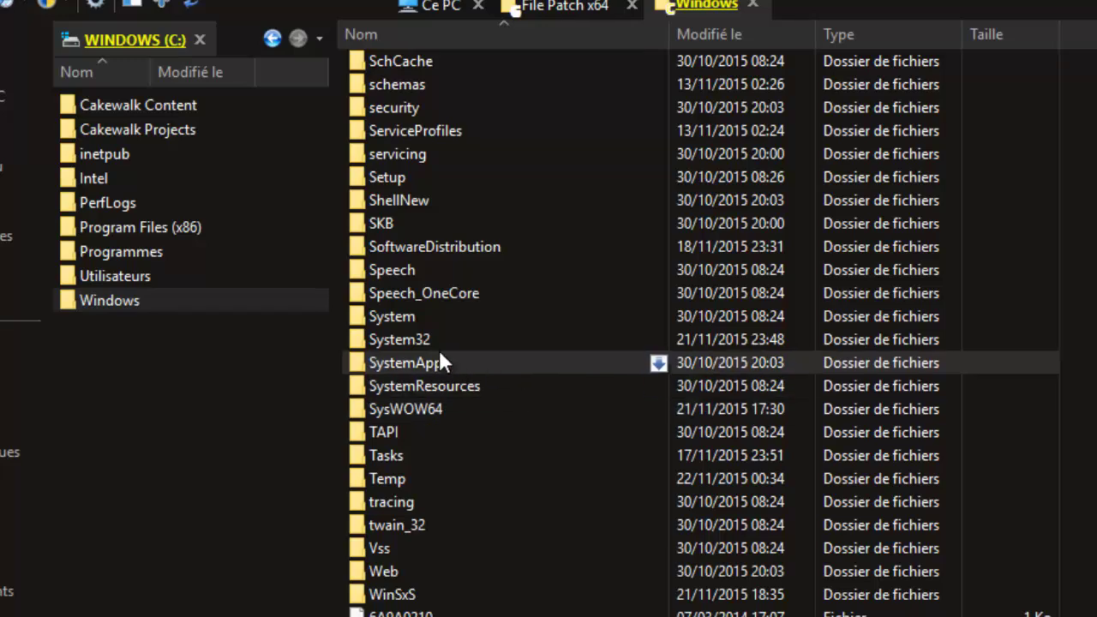
pyautogui.doubleClick(427, 341)
# Take ownership of themeui.dll in System32, allowing it to run anyway despite the SmartScreen protection
pyautogui.scroll(-14, 494, 434)
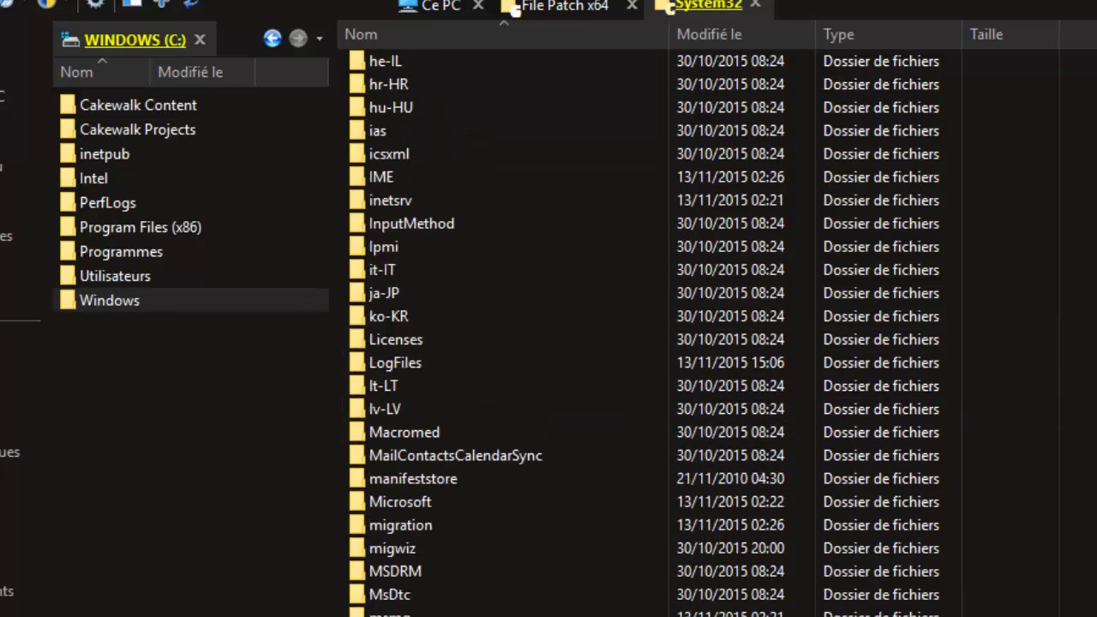
pyautogui.scroll(-20, 494, 445)
pyautogui.scroll(-20, 548, 335)
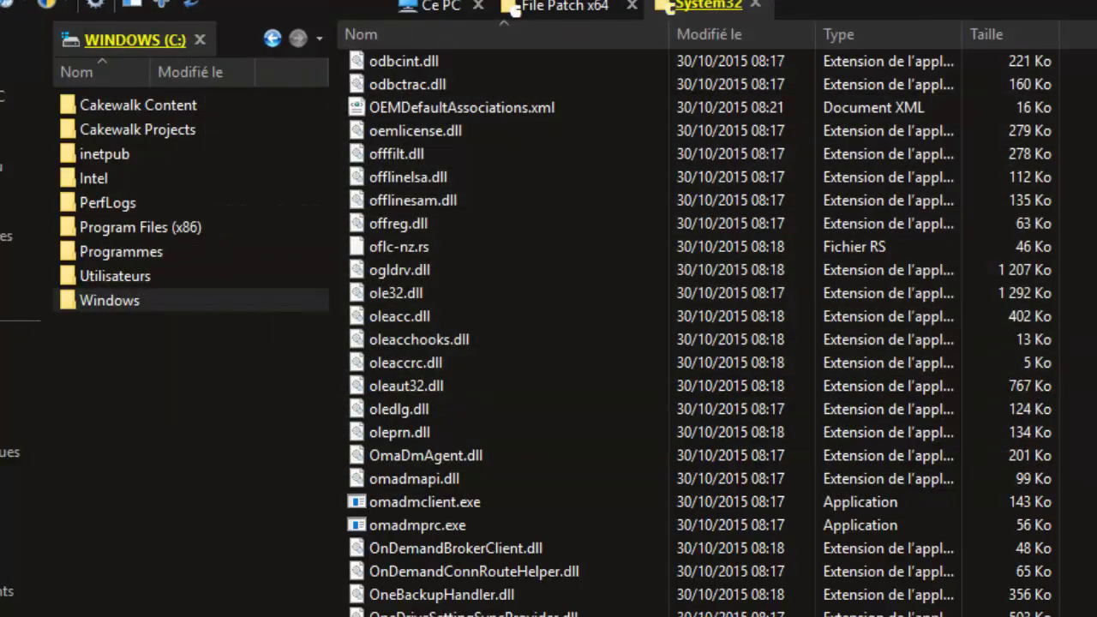
pyautogui.scroll(-20, 698, 334)
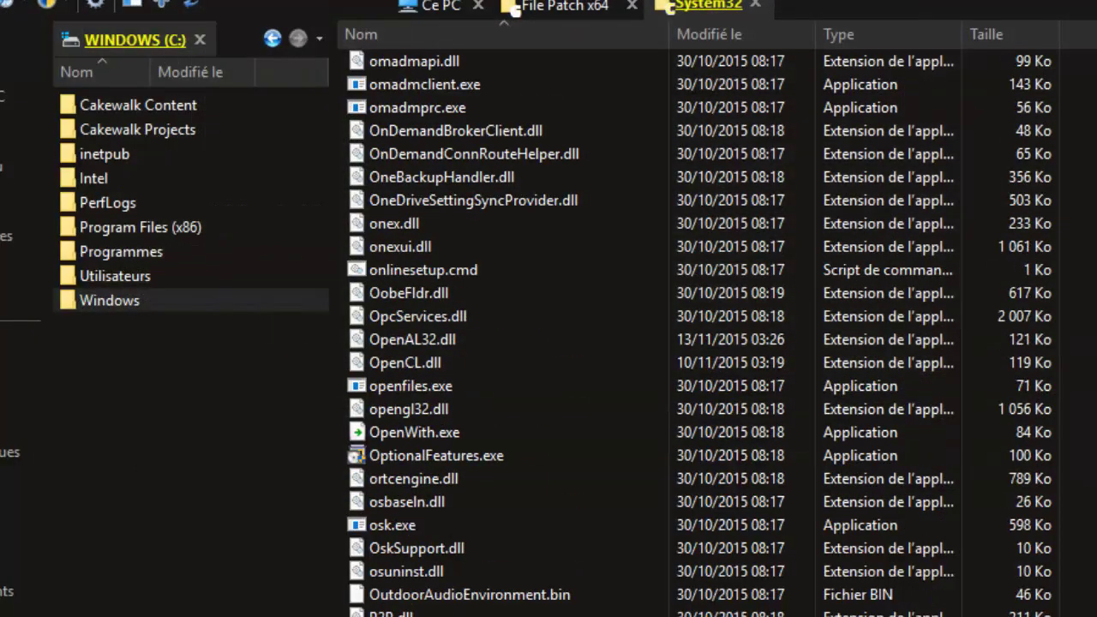
pyautogui.scroll(-15, 699, 334)
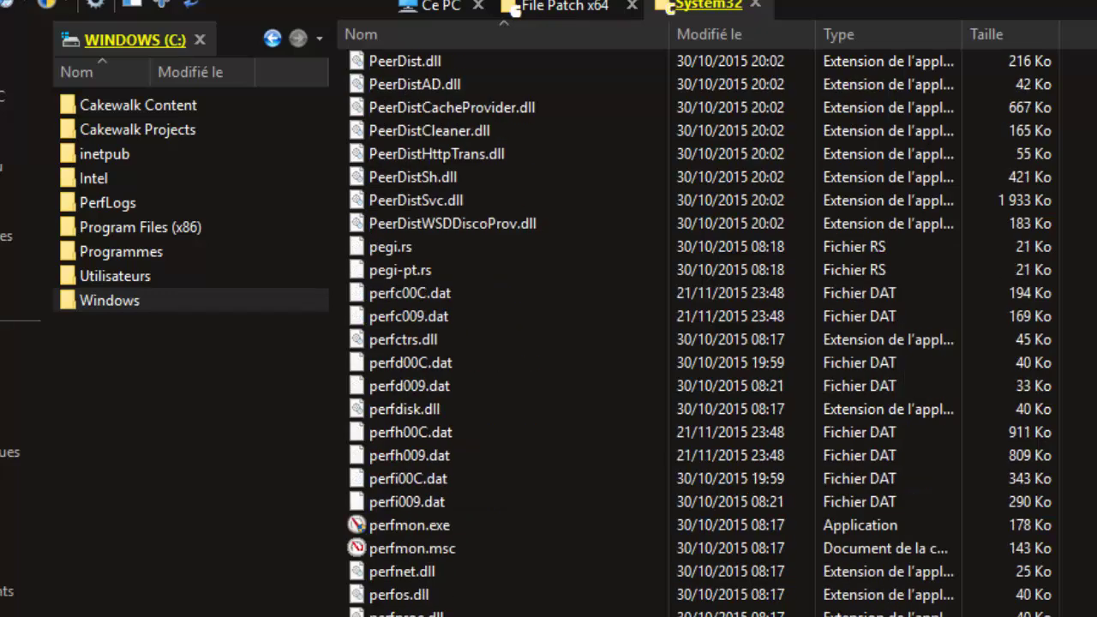
pyautogui.scroll(-20, 699, 334)
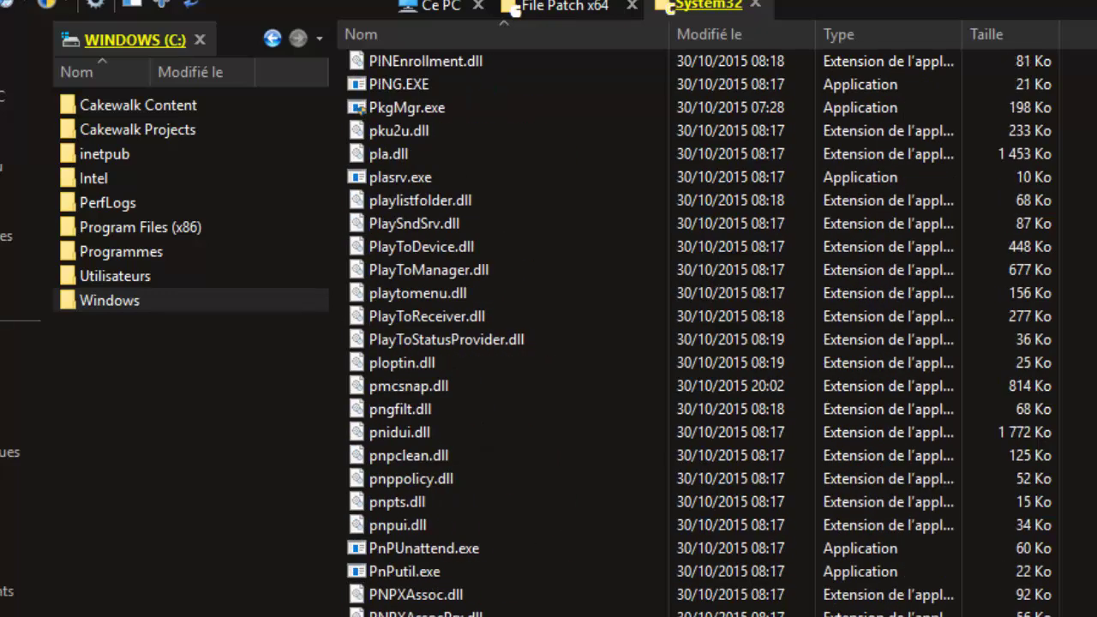
pyautogui.scroll(-20, 698, 334)
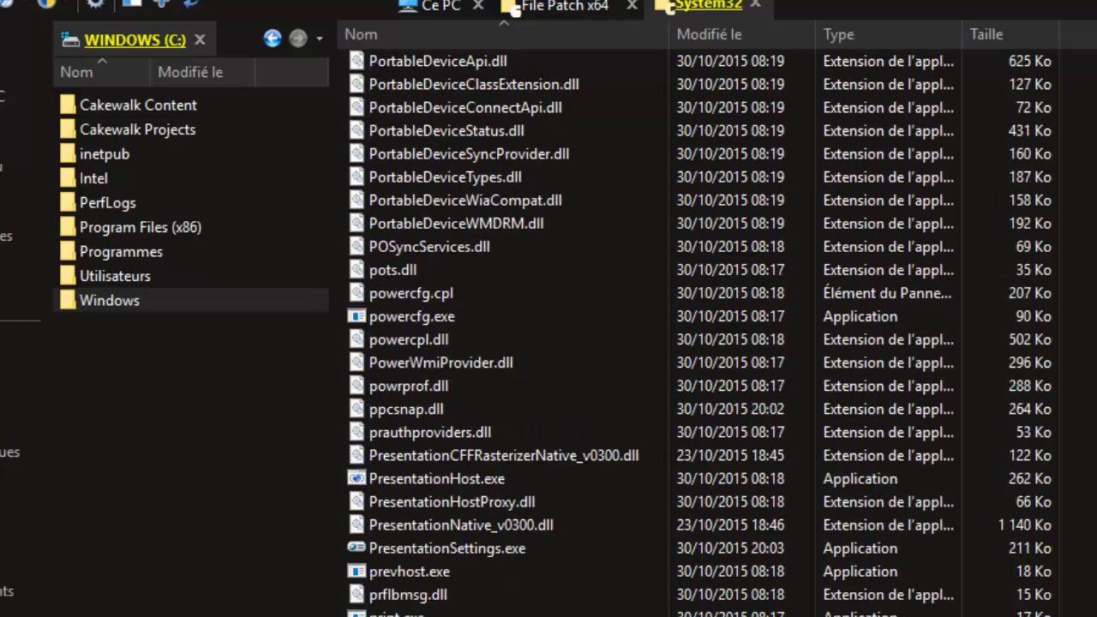
pyautogui.scroll(-20, 699, 335)
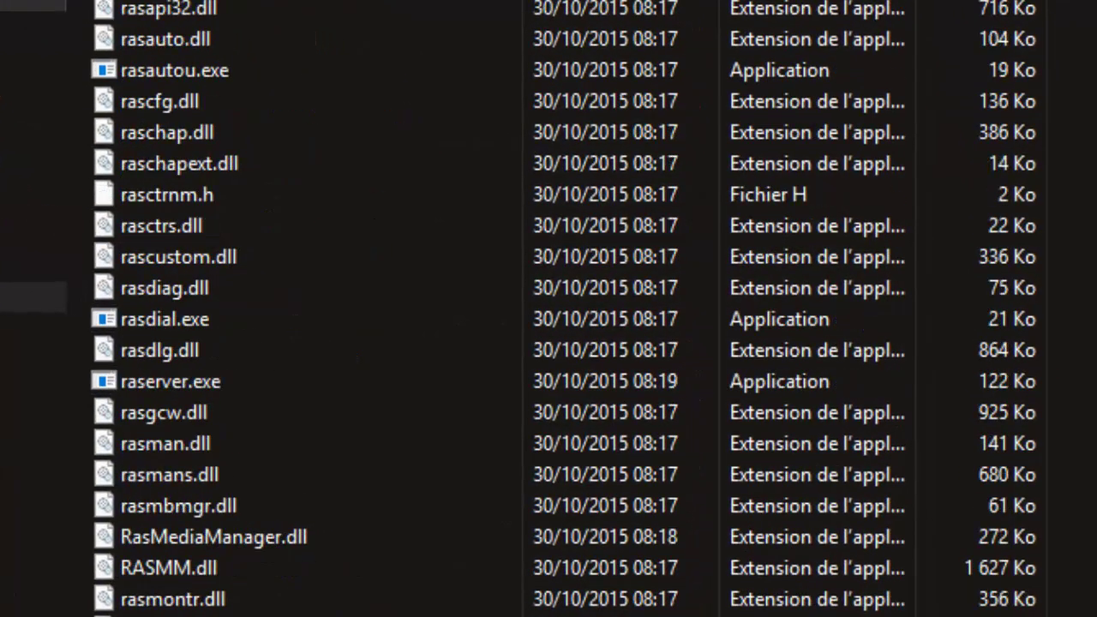
pyautogui.scroll(-20, 549, 309)
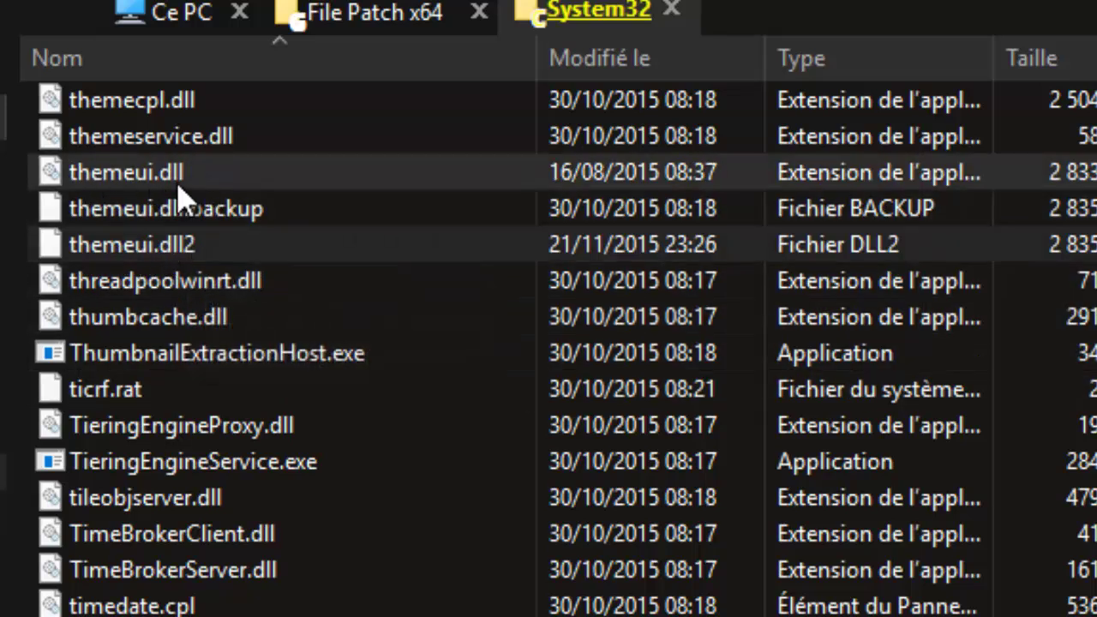
pyautogui.rightClick(180, 187)
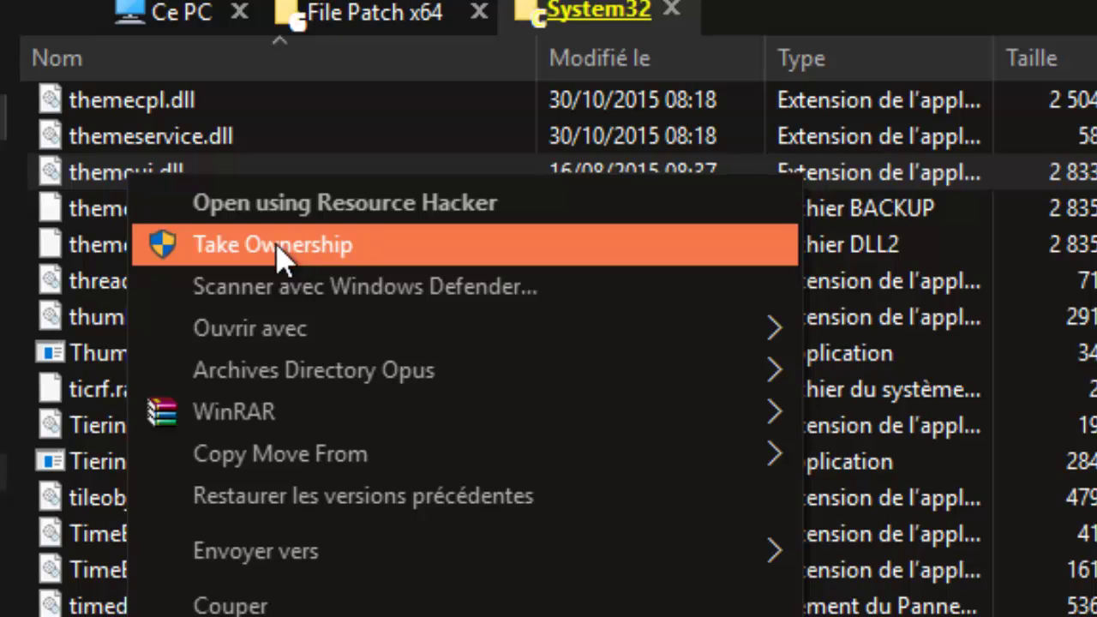
pyautogui.click(311, 245)
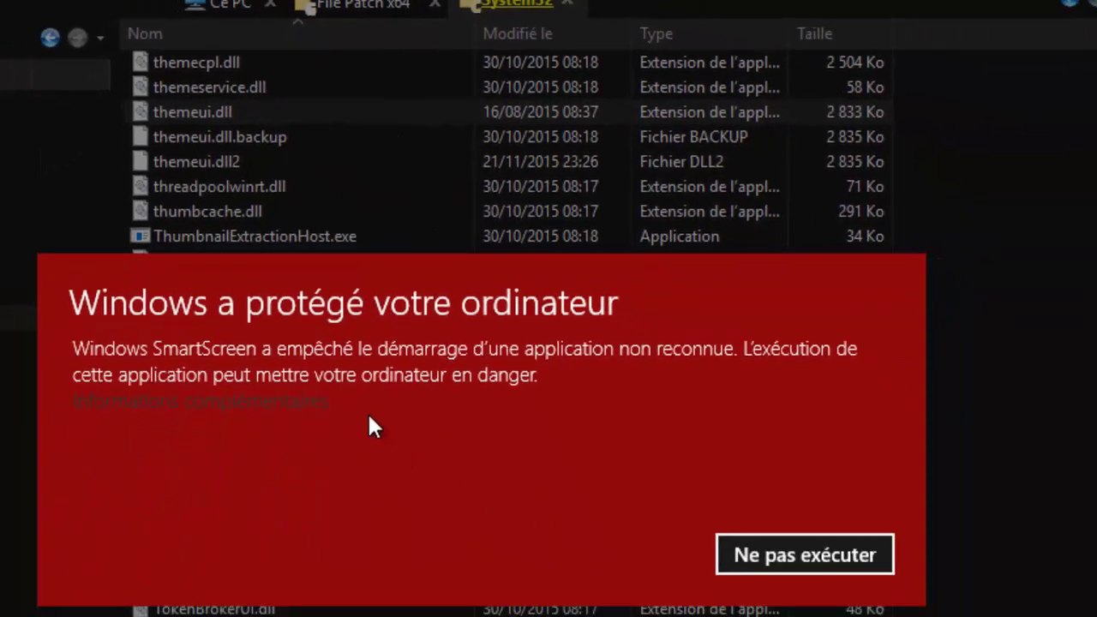
pyautogui.click(299, 402)
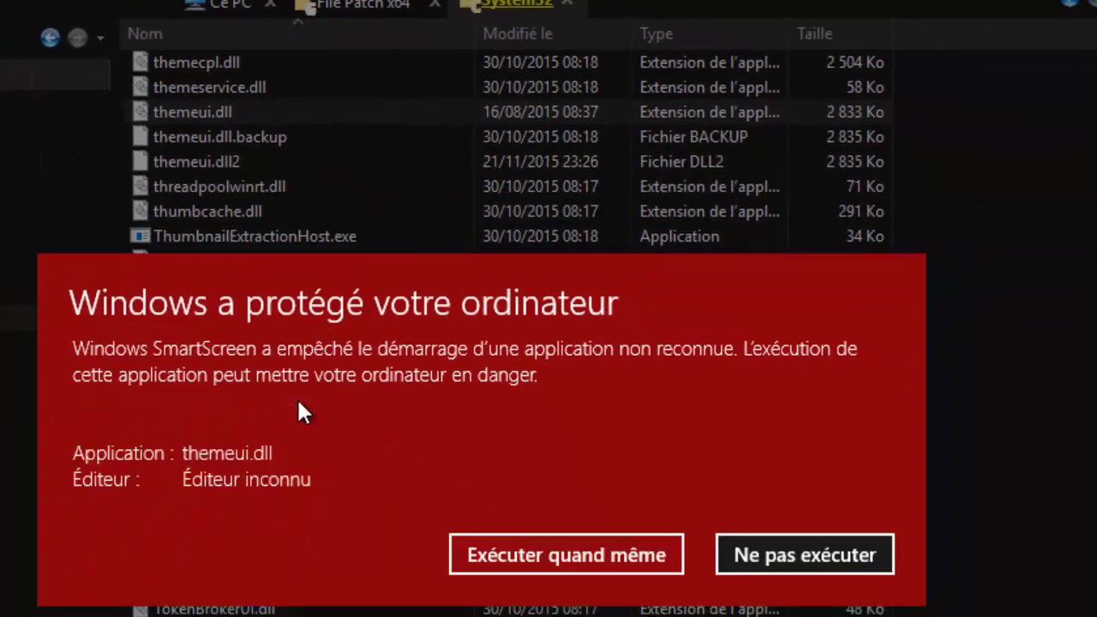
pyautogui.click(519, 557)
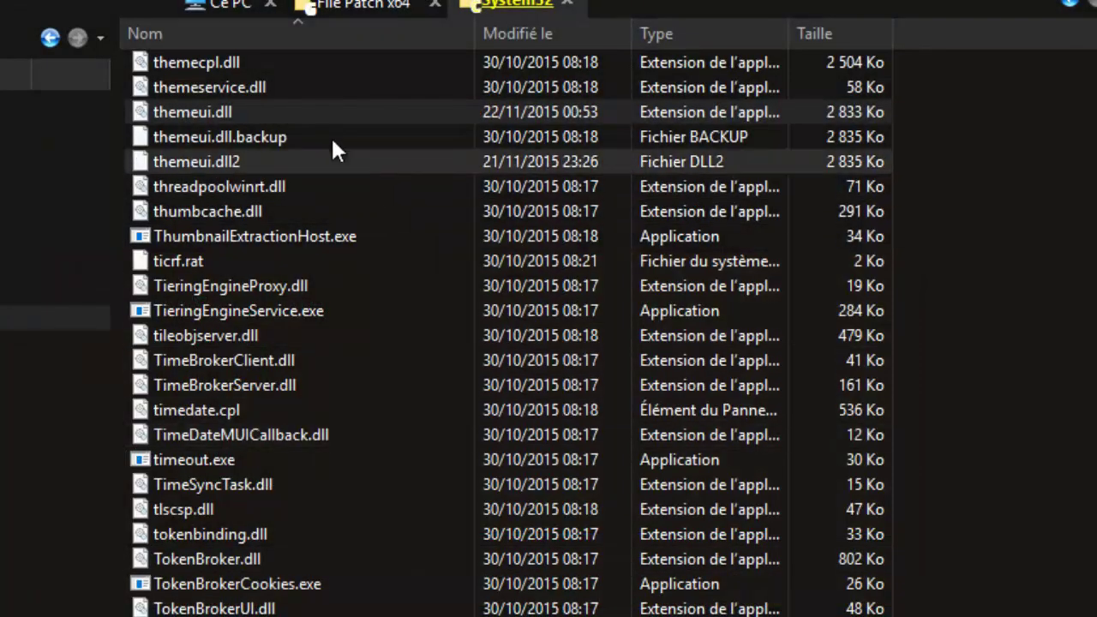
# Open the file name of themeui.dll in System32 for editing, then close the name field
pyautogui.rightClick(230, 112)
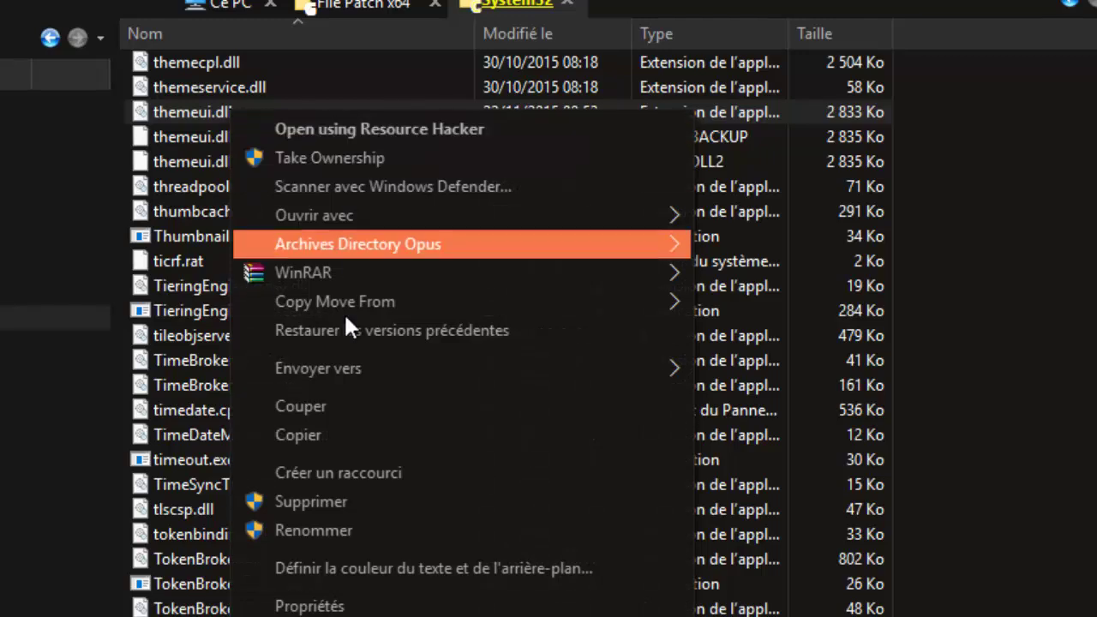
pyautogui.click(358, 534)
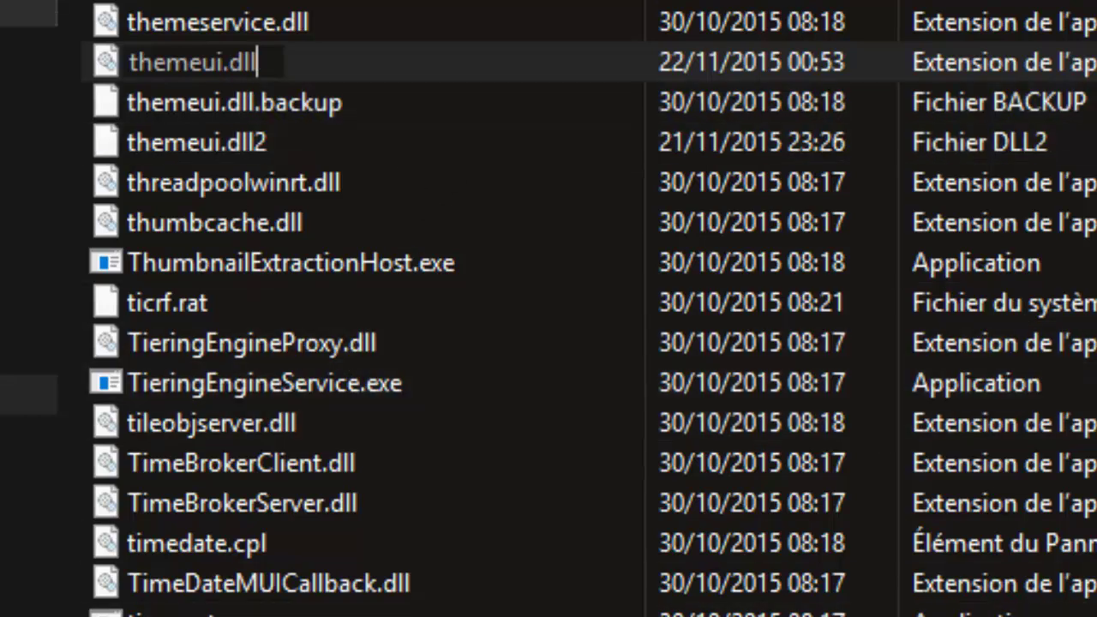
pyautogui.press('Return')
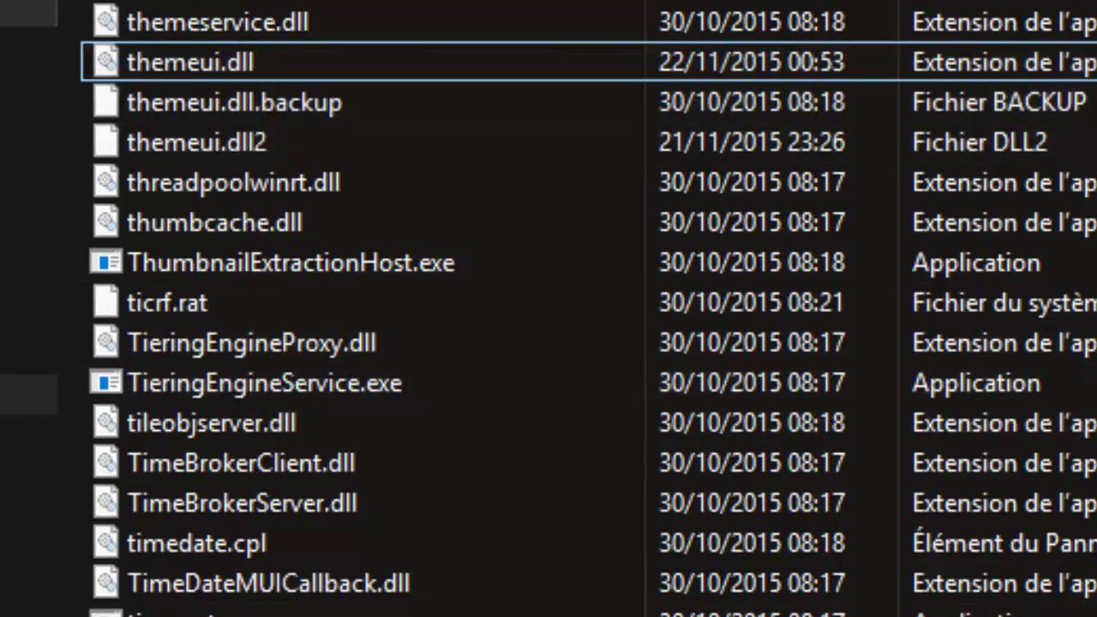
# Locate uxinit.dll and its backup copies in System32 and check the Take Ownership command offered for uxinit.dll
pyautogui.scroll(-14, 549, 309)
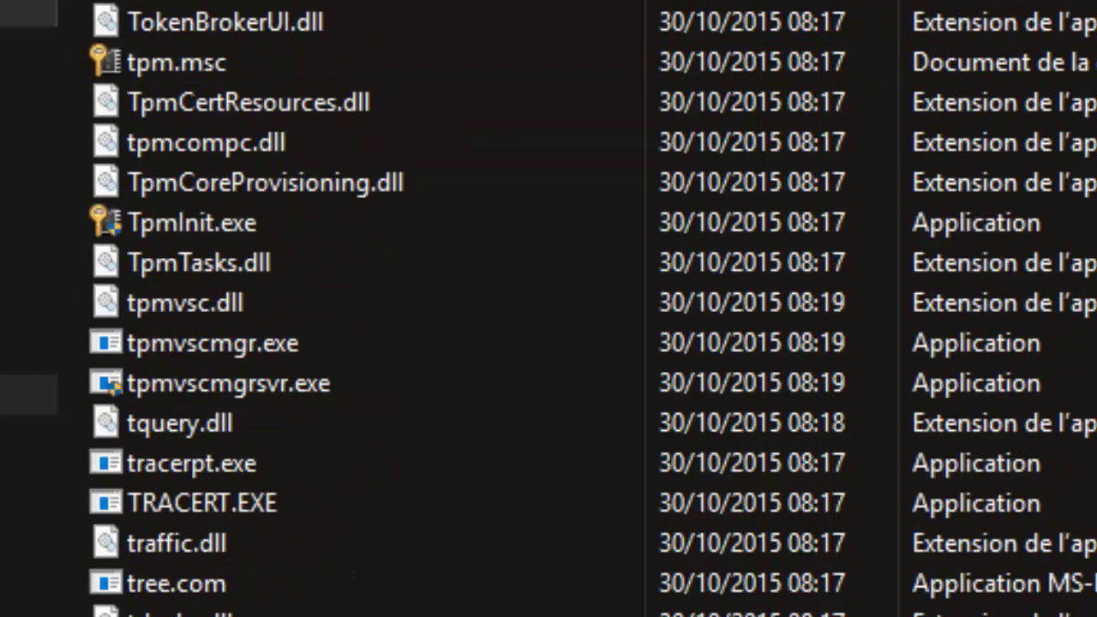
pyautogui.scroll(-15, 549, 309)
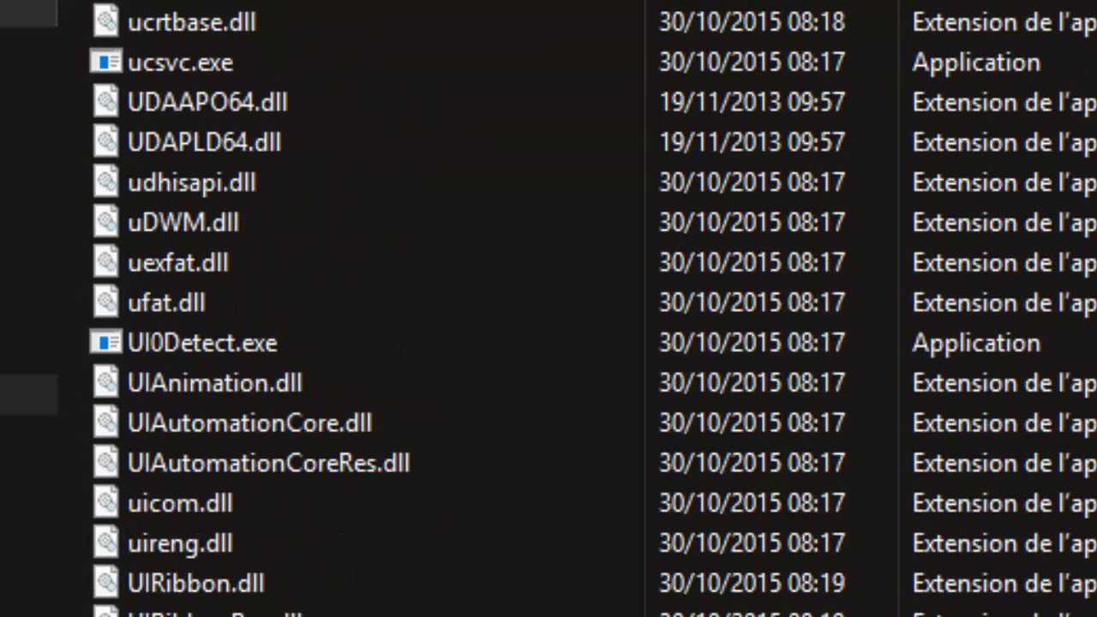
pyautogui.scroll(-7, 548, 308)
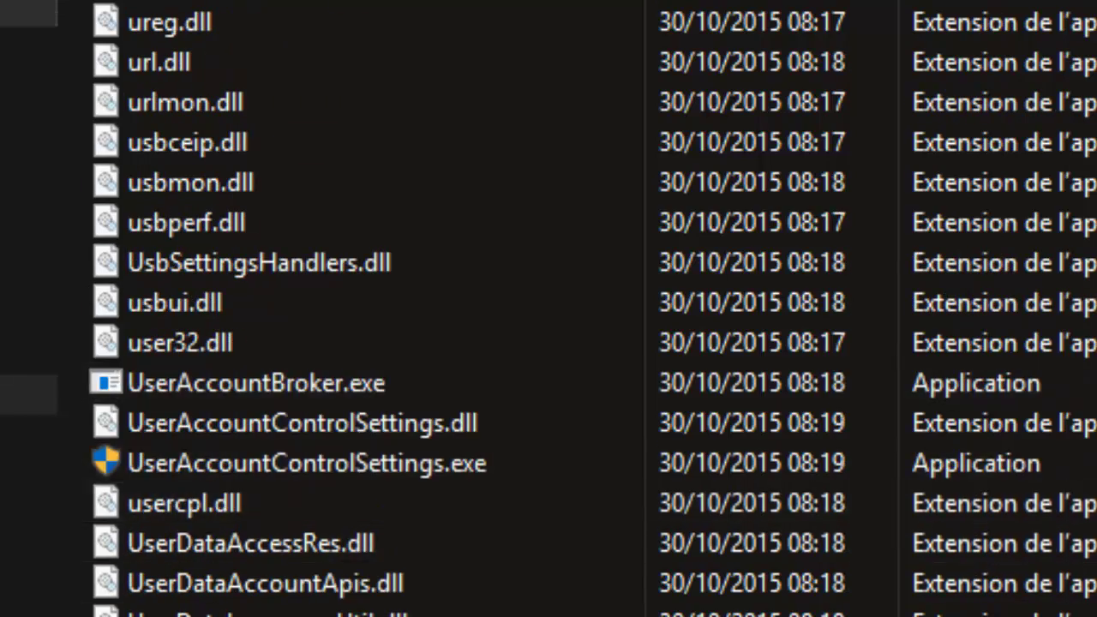
pyautogui.scroll(-5, 548, 308)
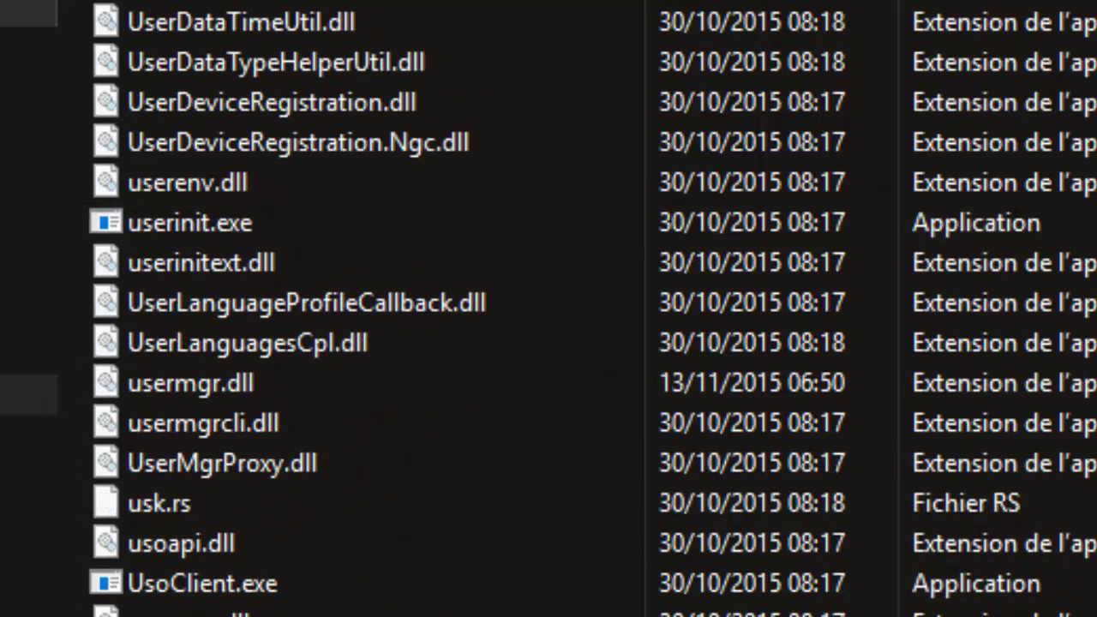
pyautogui.scroll(-5, 176, 583)
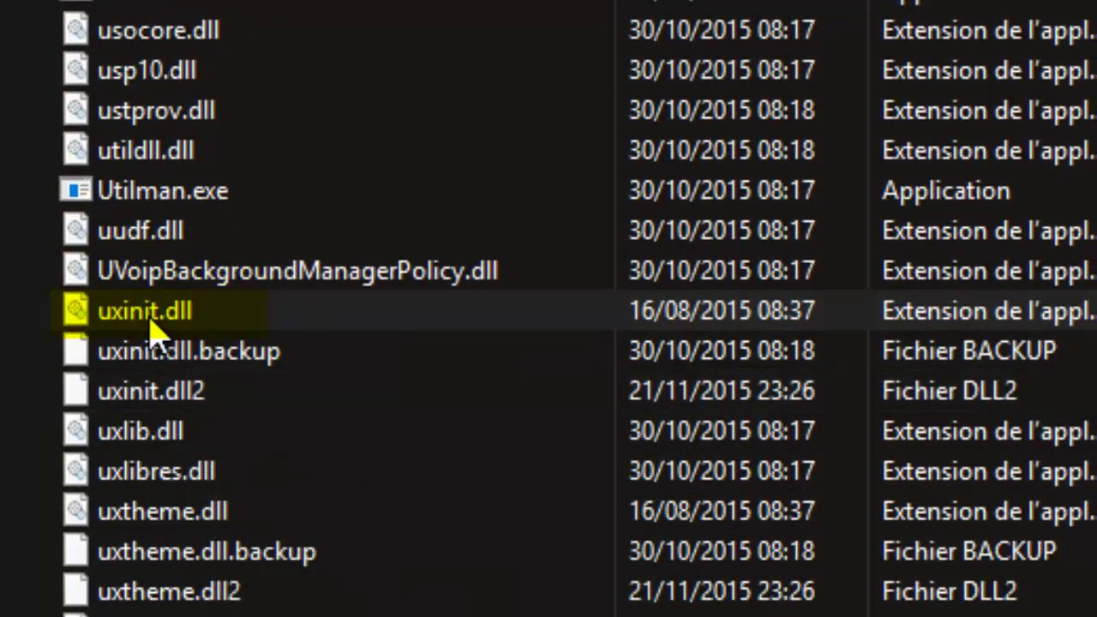
pyautogui.moveTo(146, 324)
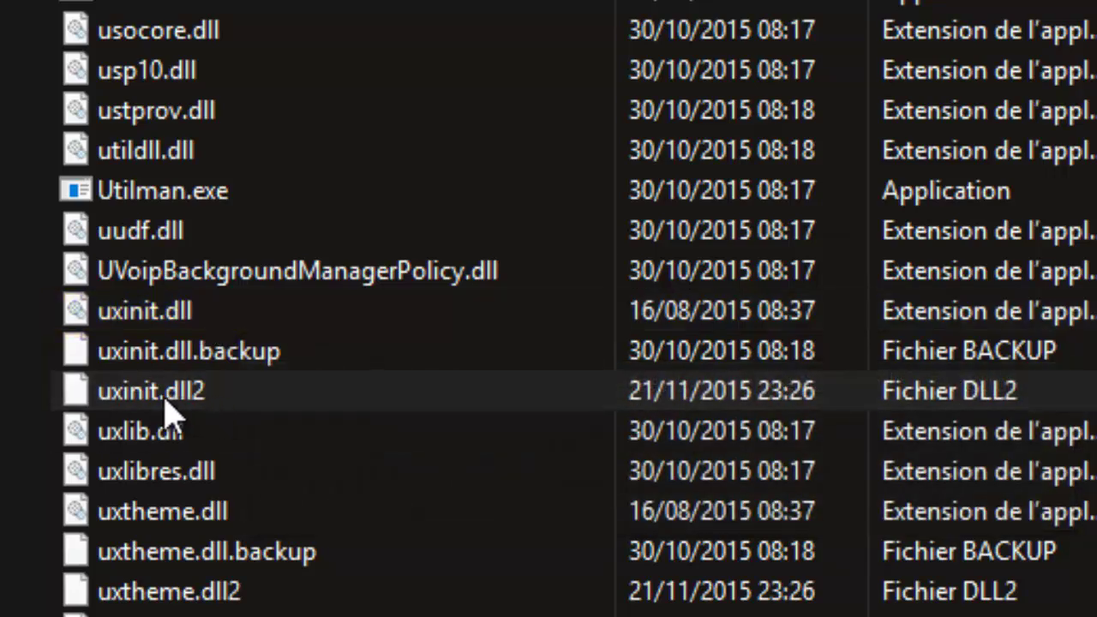
pyautogui.moveTo(200, 403)
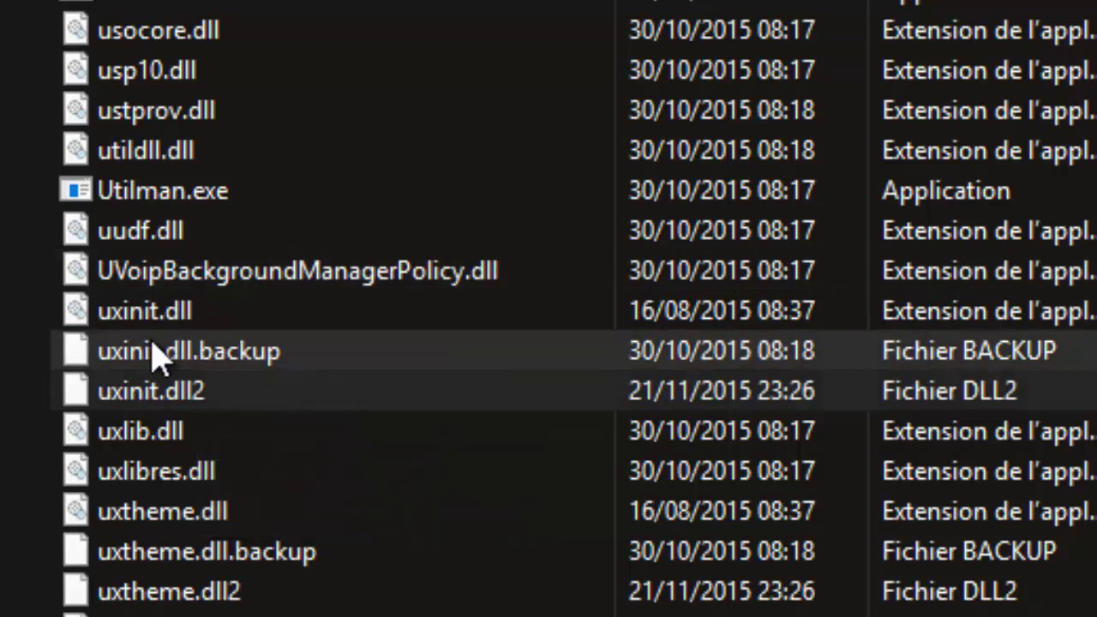
pyautogui.moveTo(215, 362)
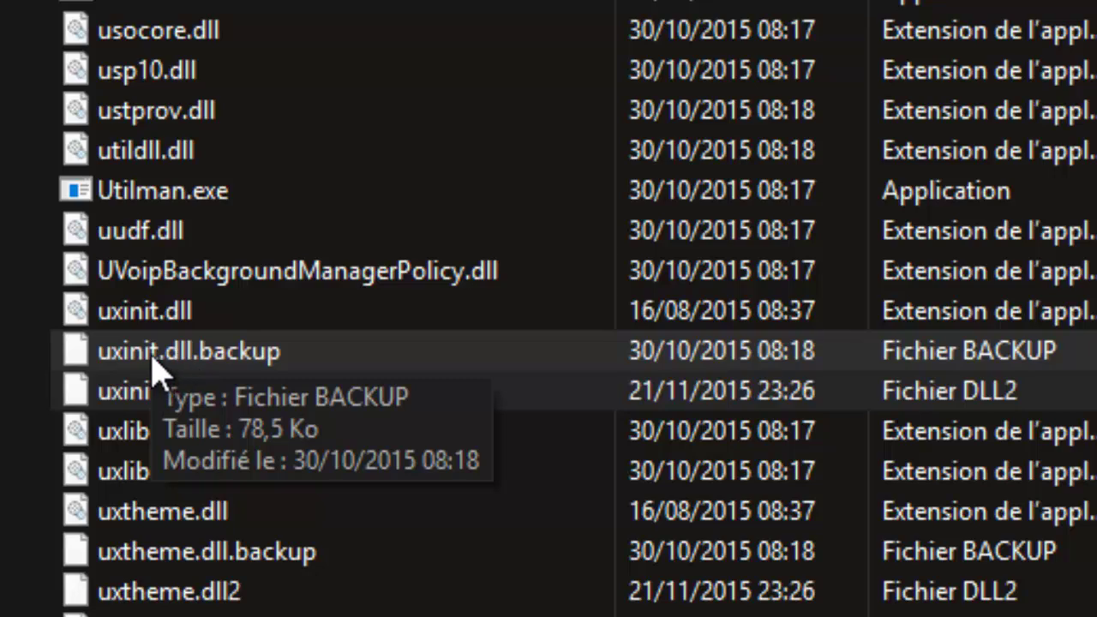
pyautogui.rightClick(147, 319)
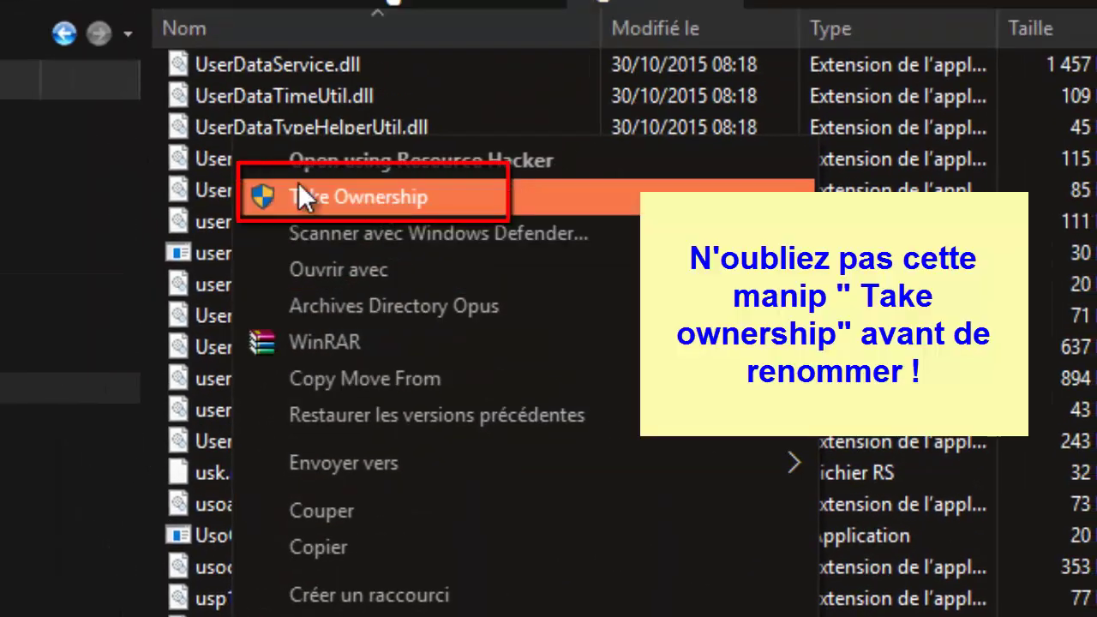
pyautogui.click(353, 199)
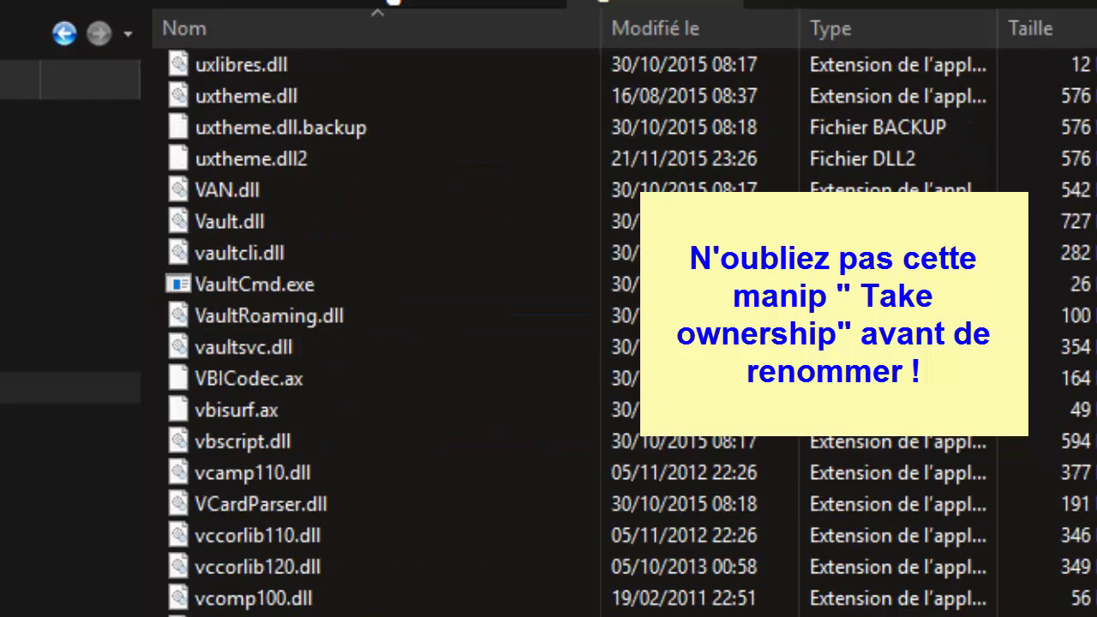
# Locate uxtheme.dll in System32 and check the Take Ownership and Rename commands offered for it, then dismiss them
pyautogui.scroll(-10, 548, 326)
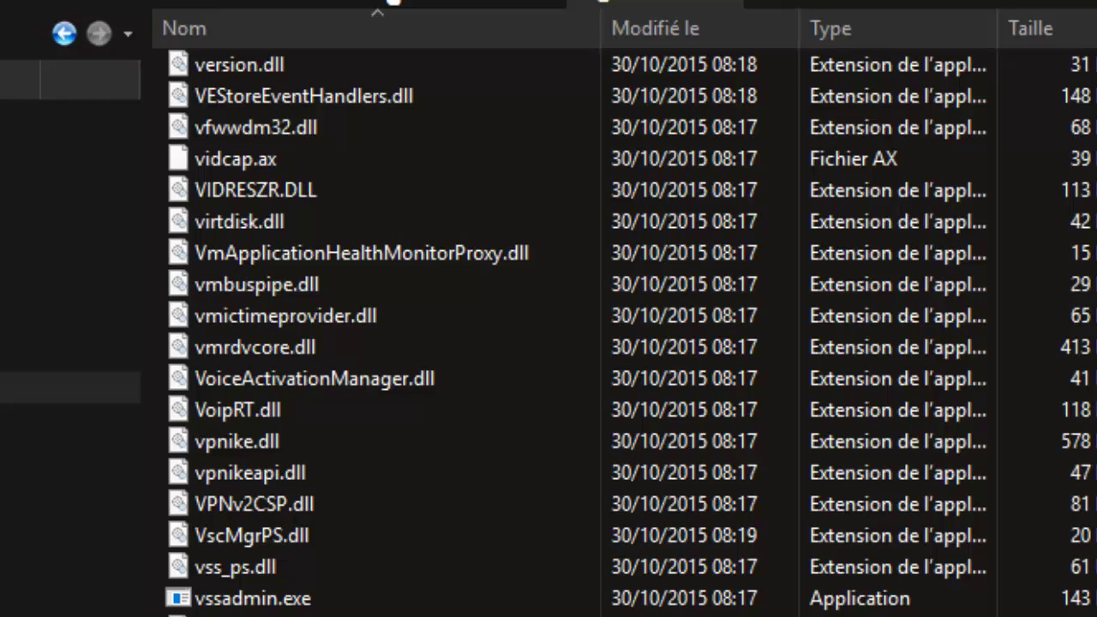
pyautogui.scroll(-10, 549, 325)
pyautogui.scroll(6, 548, 326)
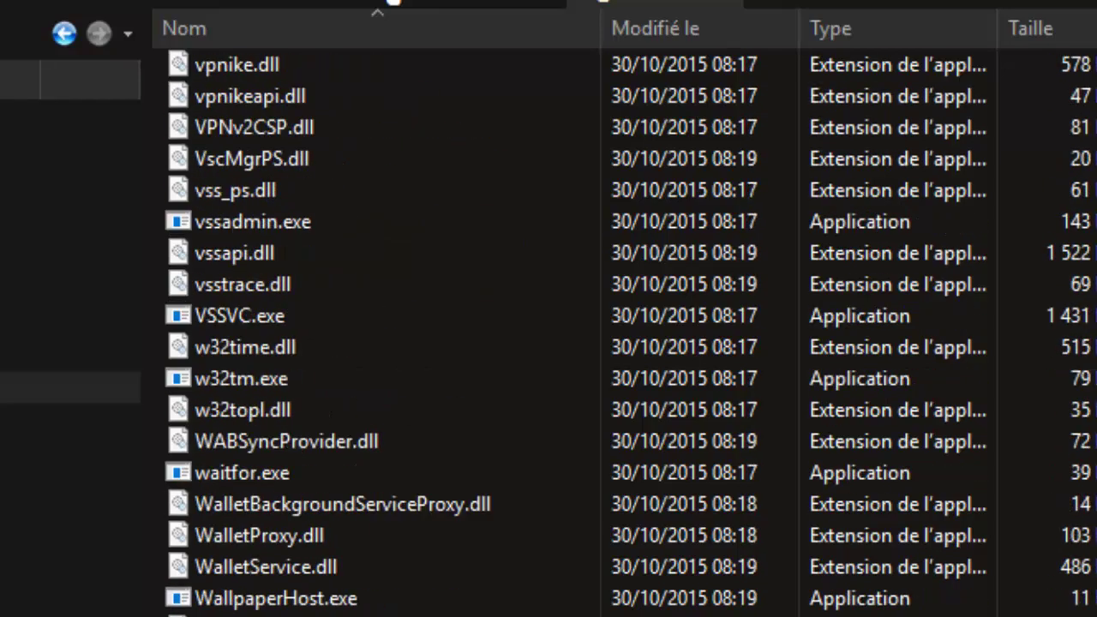
pyautogui.scroll(20, 455, 432)
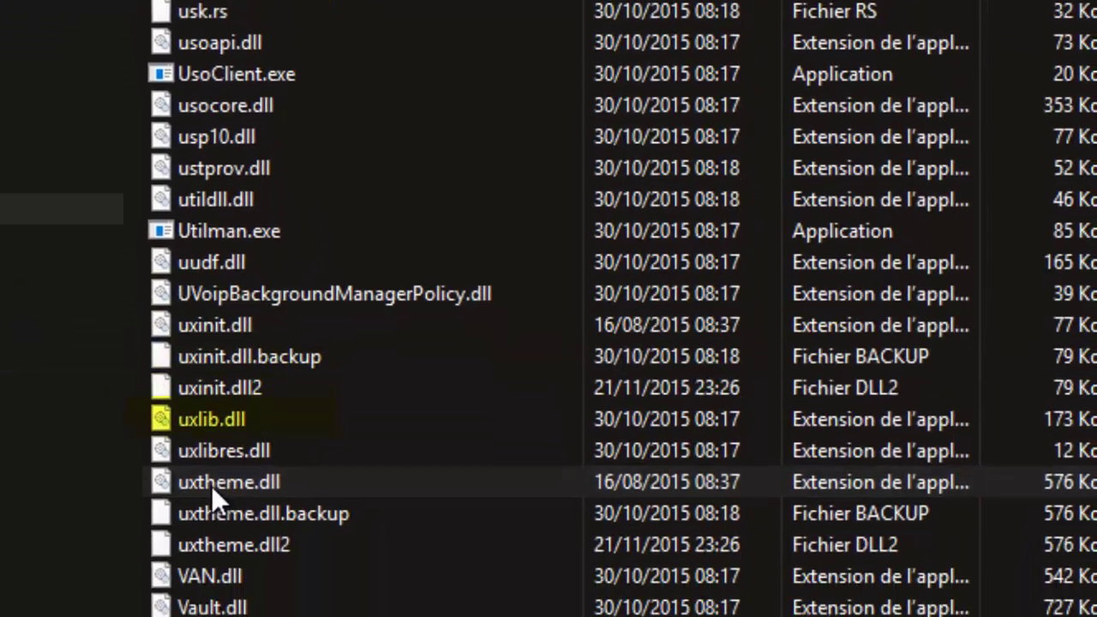
pyautogui.rightClick(212, 486)
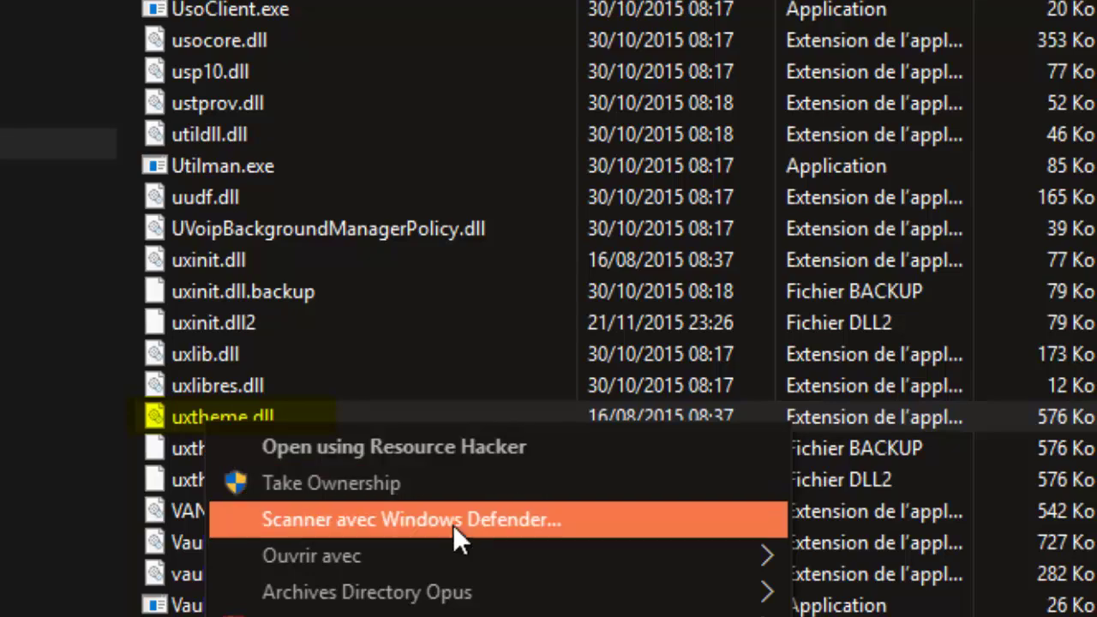
pyautogui.click(199, 612)
pyautogui.rightClick(228, 381)
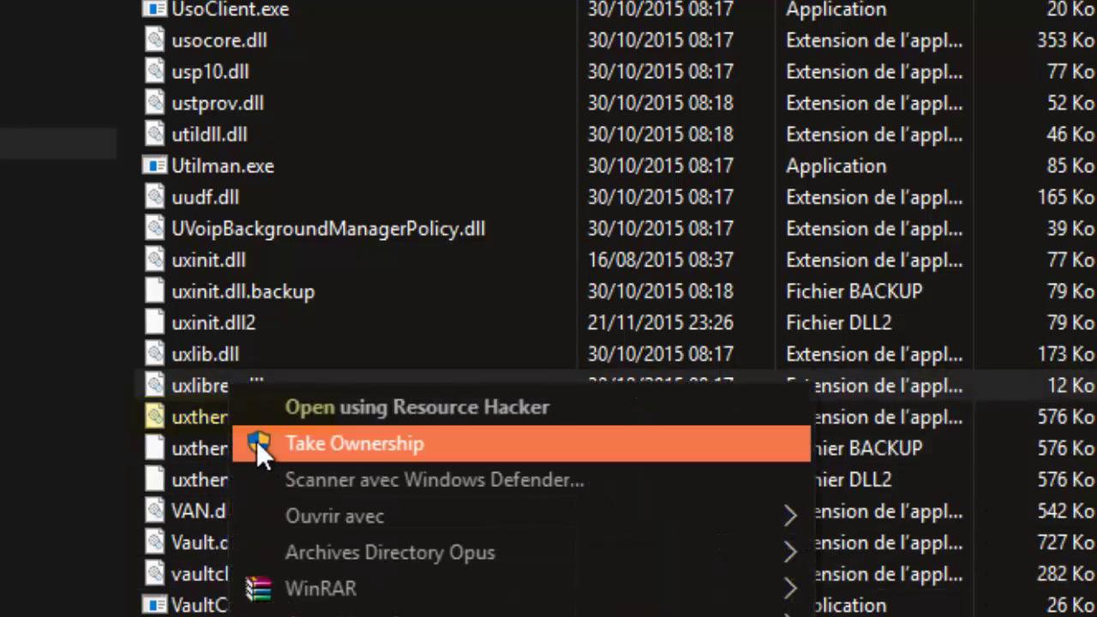
pyautogui.click(1087, 476)
pyautogui.rightClick(291, 417)
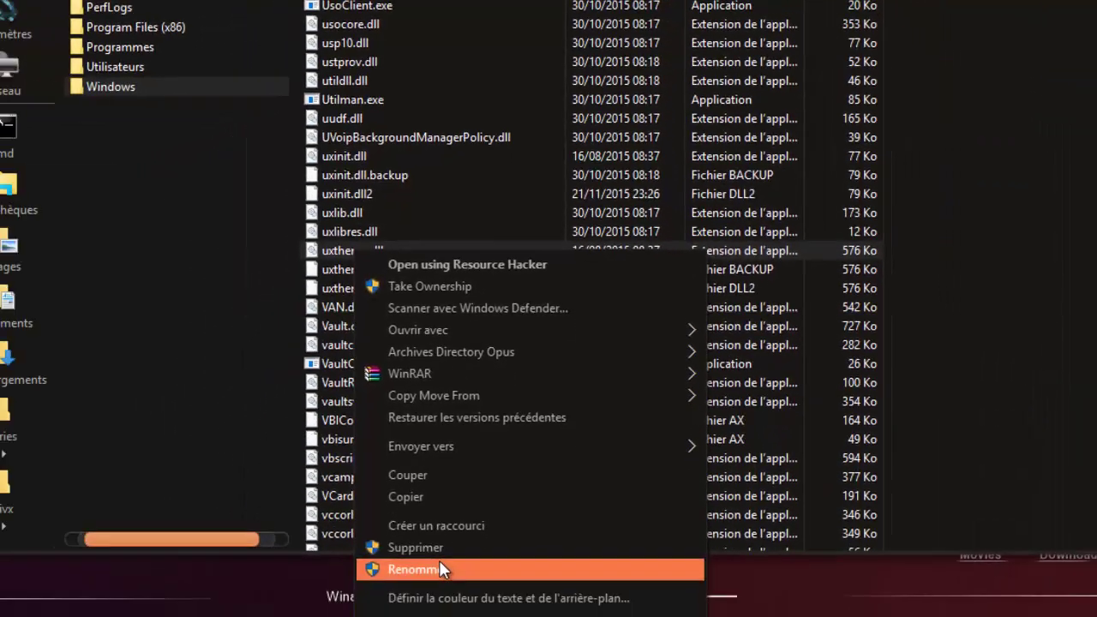
pyautogui.click(973, 211)
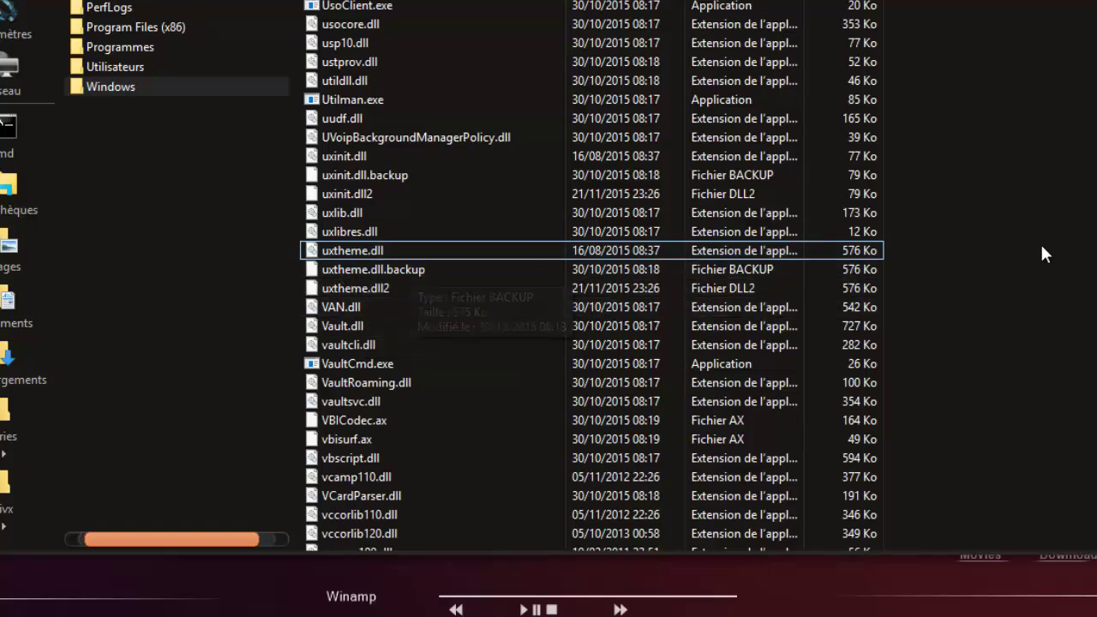
# Check the paste command offered for the System32 folder, then dismiss it
pyautogui.rightClick(1056, 49)
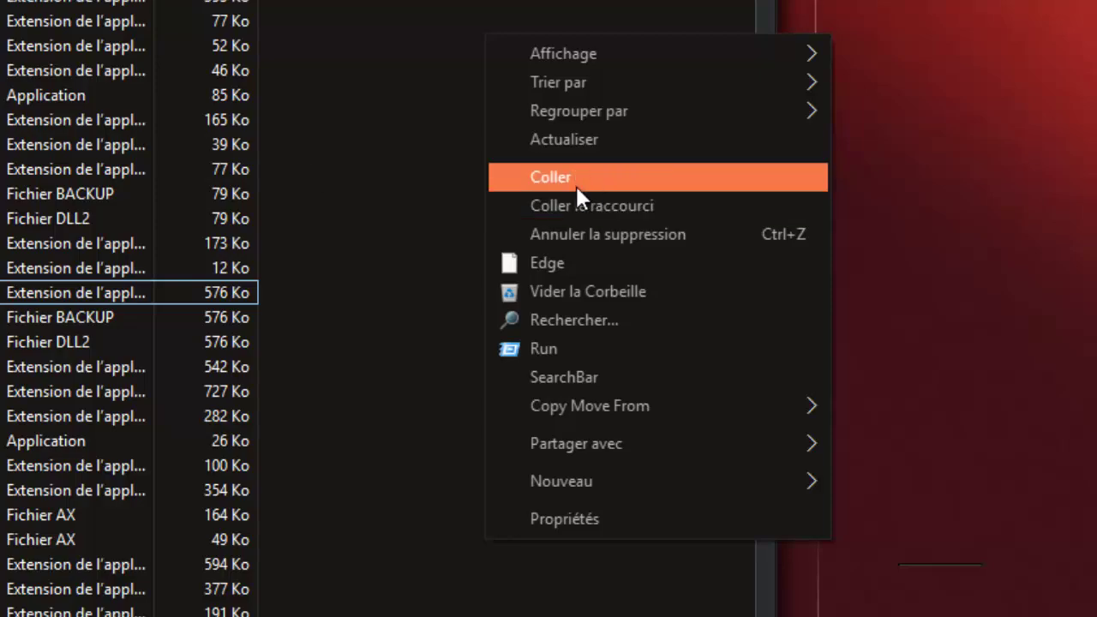
pyautogui.click(419, 3)
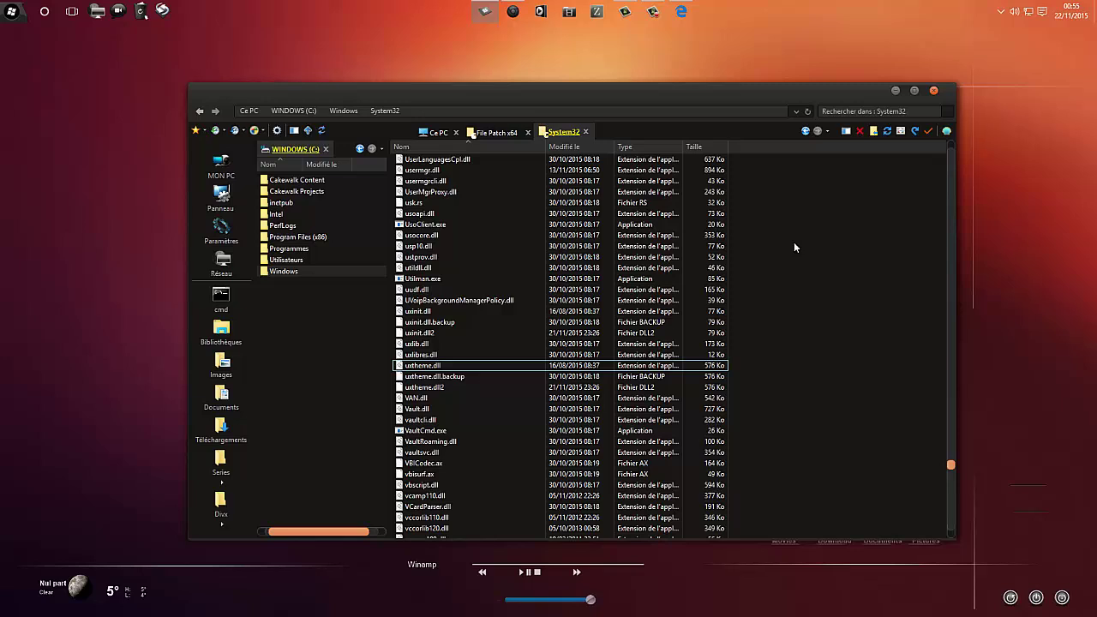
# Browse the C: drive's folder pane to Windows > Resources > Themes, widening the pane to show the folder names
pyautogui.click(331, 343)
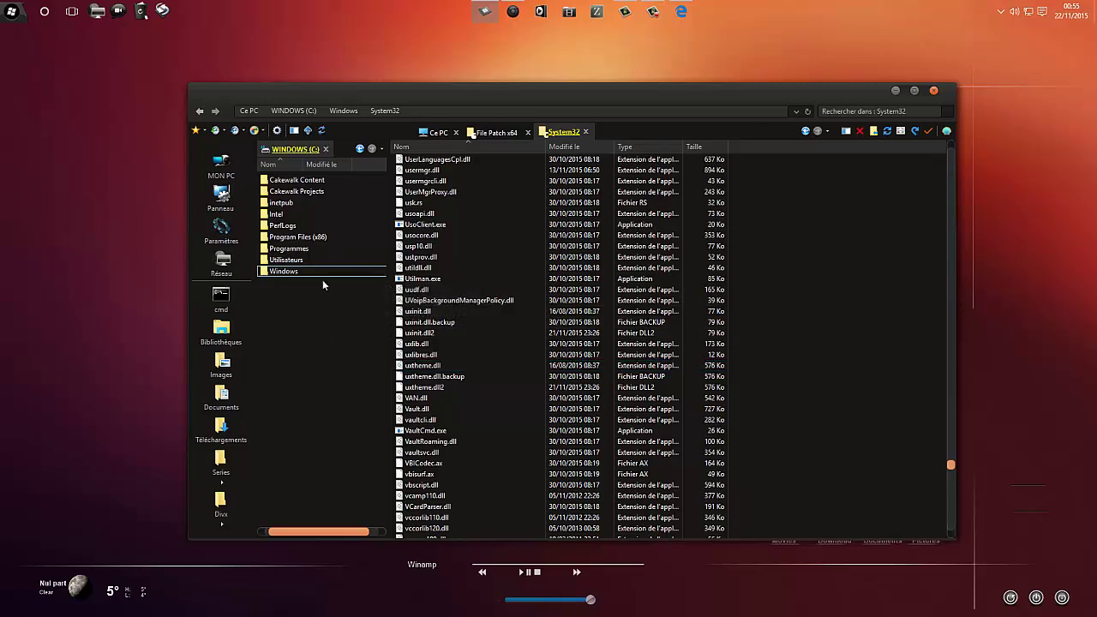
pyautogui.doubleClick(284, 273)
pyautogui.scroll(-10, 343, 283)
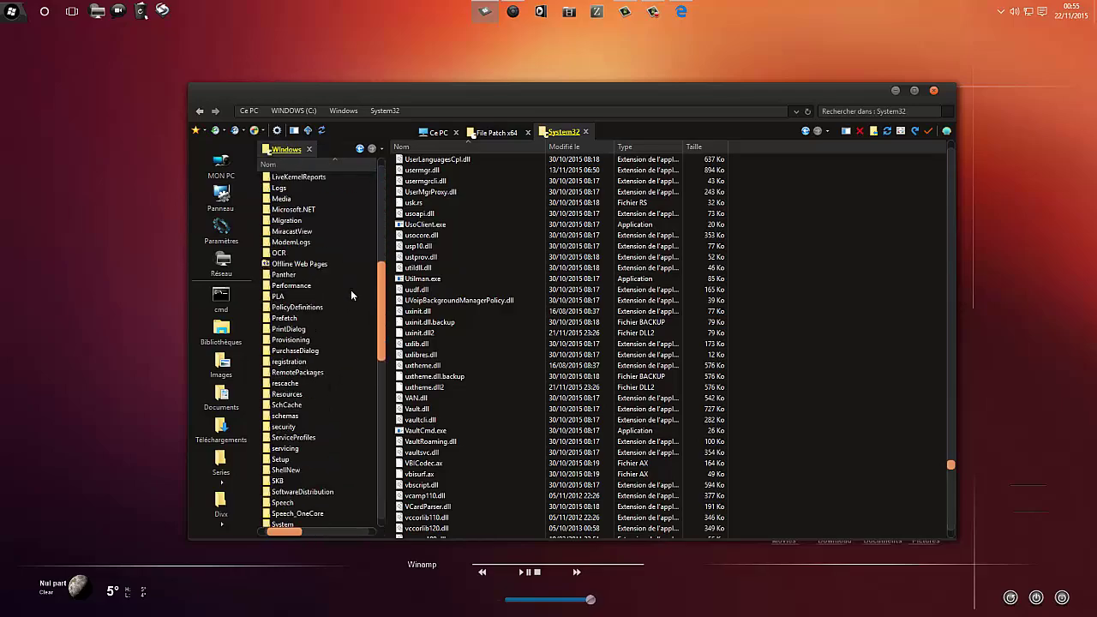
pyautogui.scroll(-4, 349, 288)
pyautogui.moveTo(389, 302); pyautogui.dragTo(474, 304)
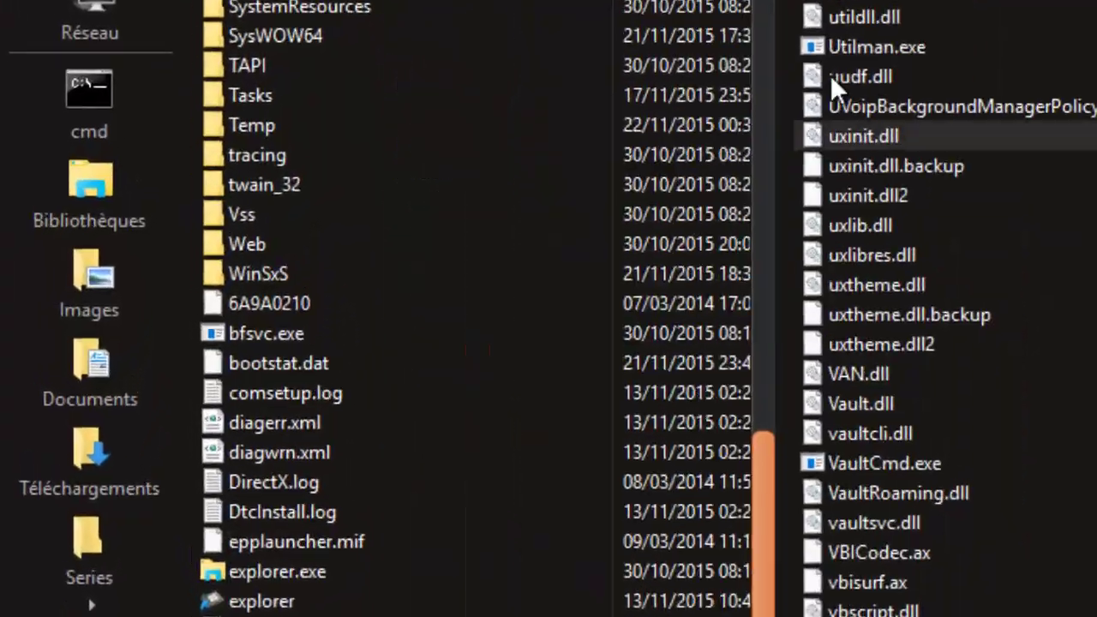
pyautogui.scroll(-3, 420, 517)
pyautogui.scroll(8, 484, 219)
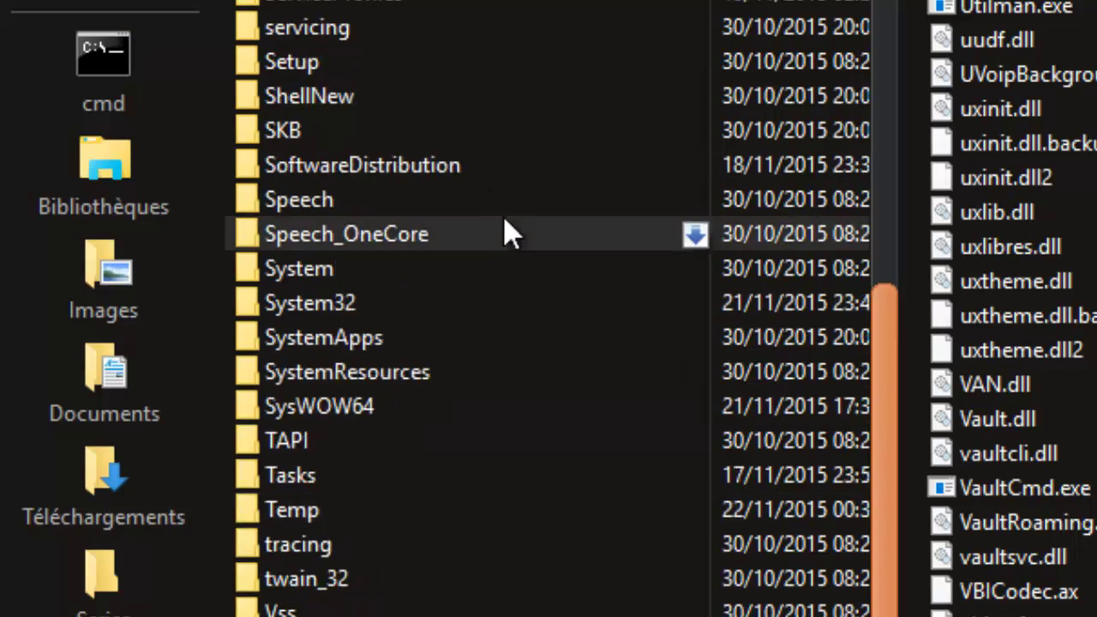
pyautogui.scroll(8, 484, 94)
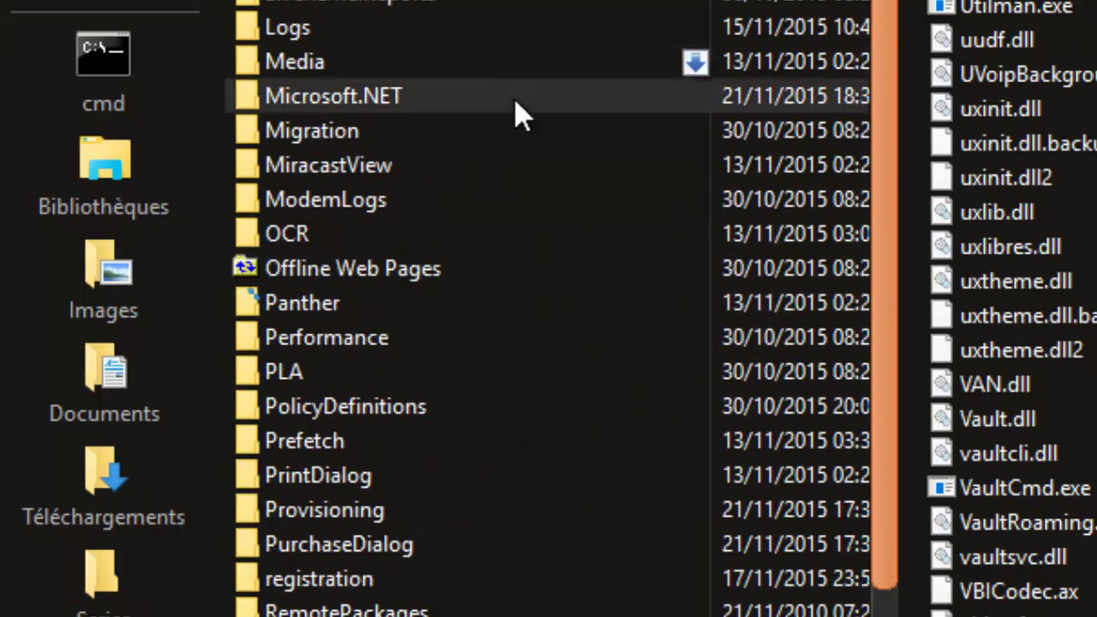
pyautogui.scroll(4, 535, 109)
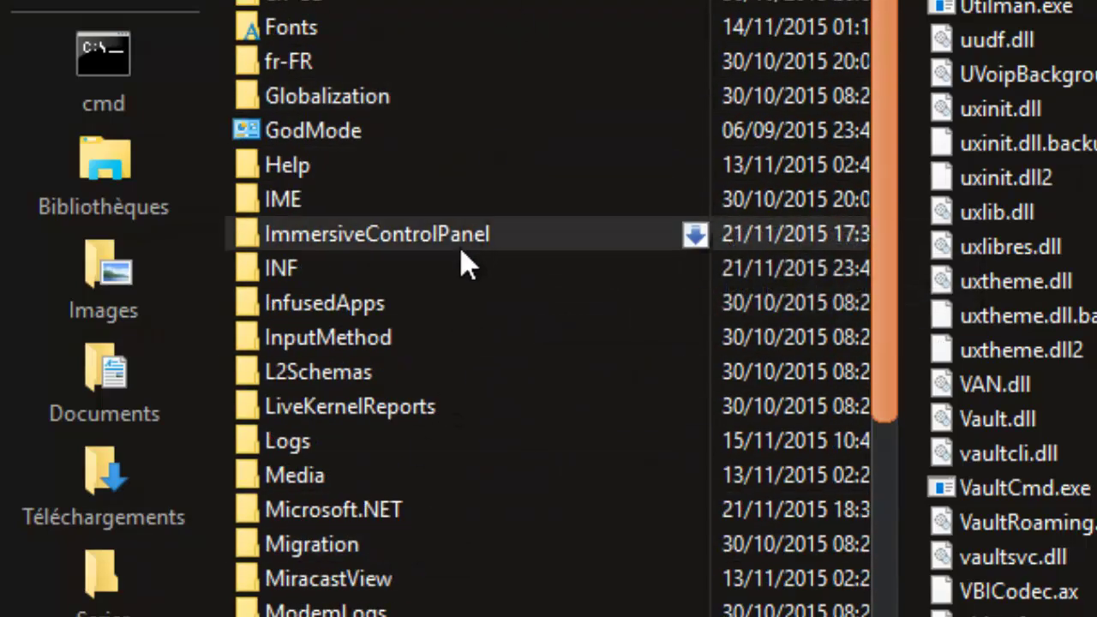
pyautogui.scroll(-4, 466, 260)
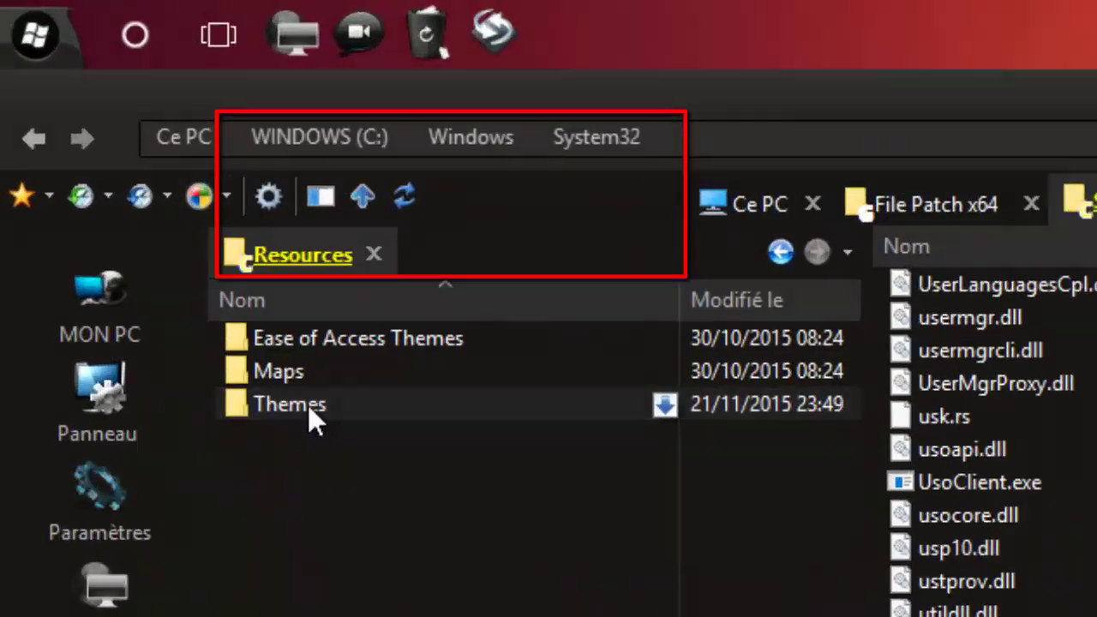
pyautogui.doubleClick(308, 405)
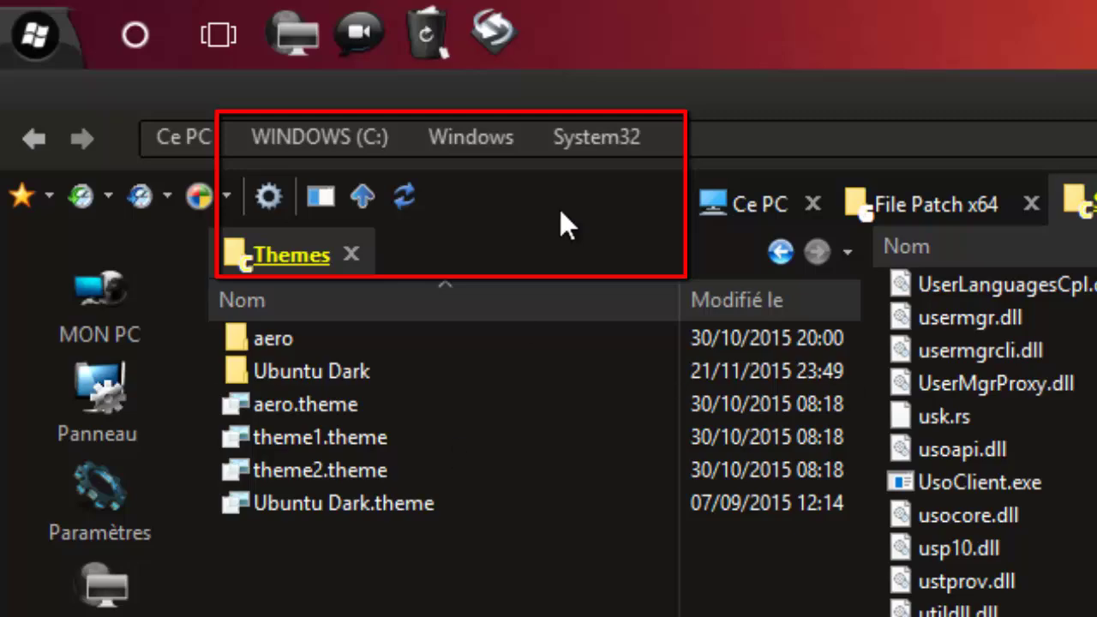
# Move the System32 tab up to the C: drive and the File Patch x64 tab up to the Téléchargements folder
pyautogui.press('BackSpace')
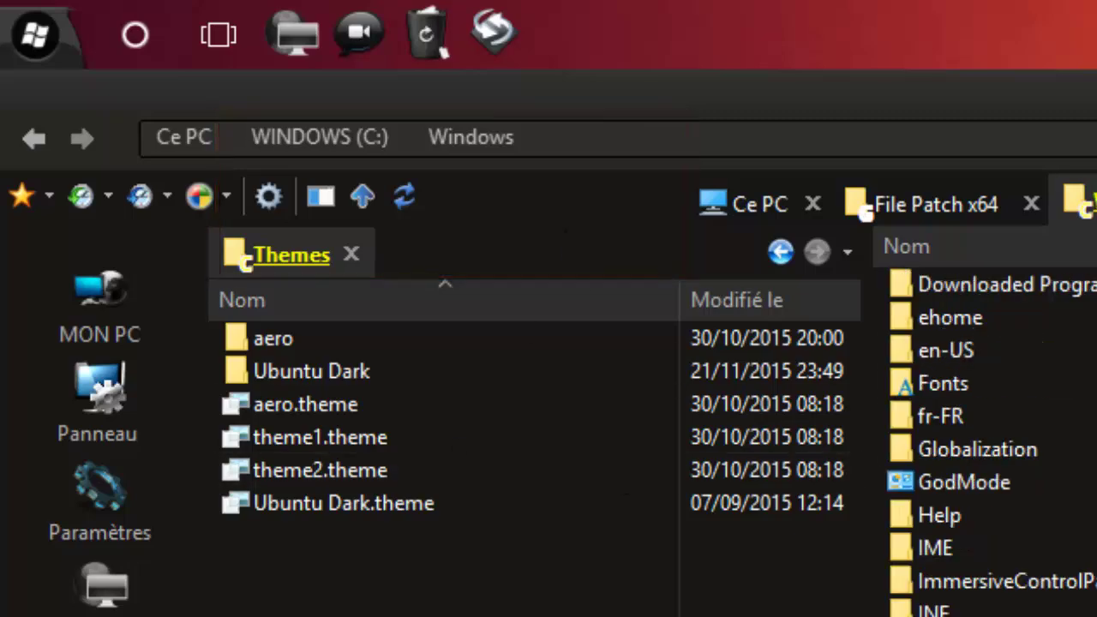
pyautogui.press('BackSpace')
pyautogui.moveTo(866, 204)
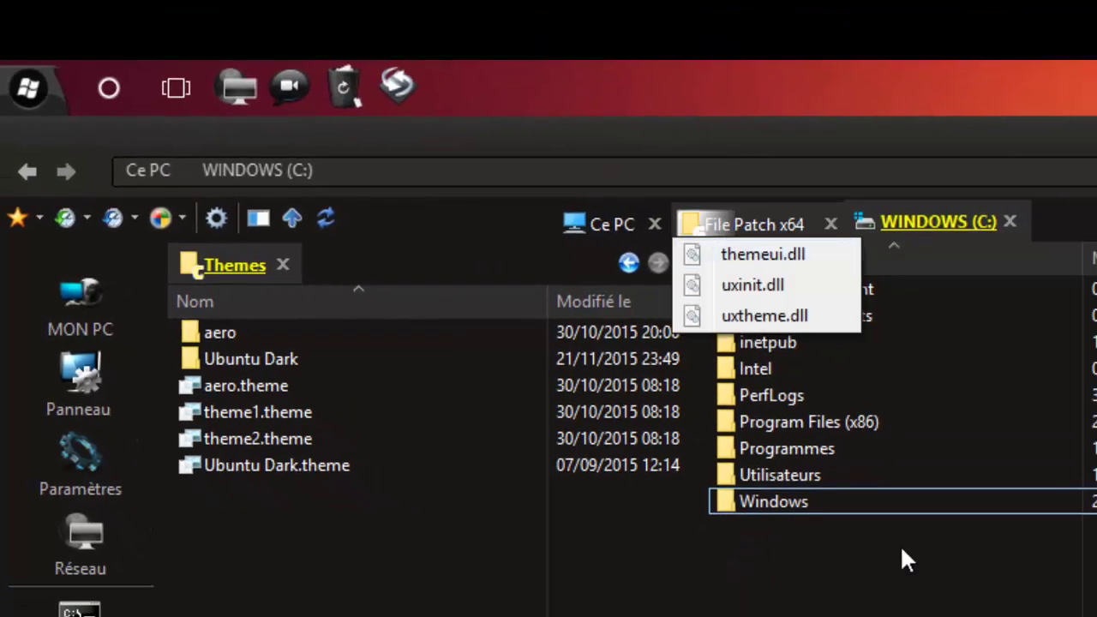
pyautogui.click(774, 224)
pyautogui.press('BackSpace')
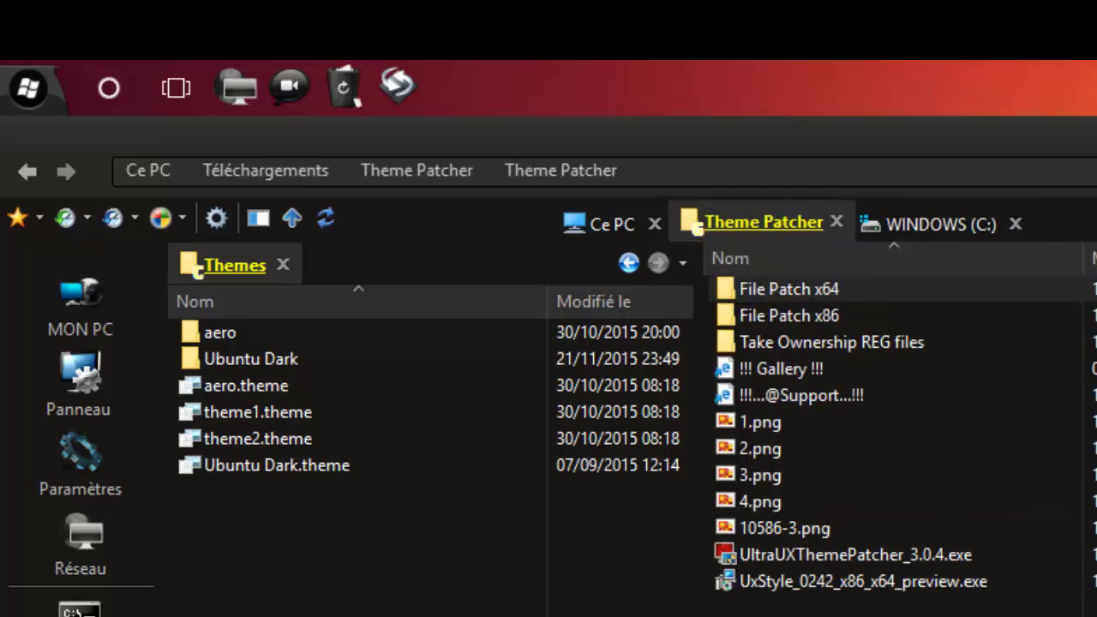
pyautogui.press('BackSpace')
pyautogui.press('BackSpace')
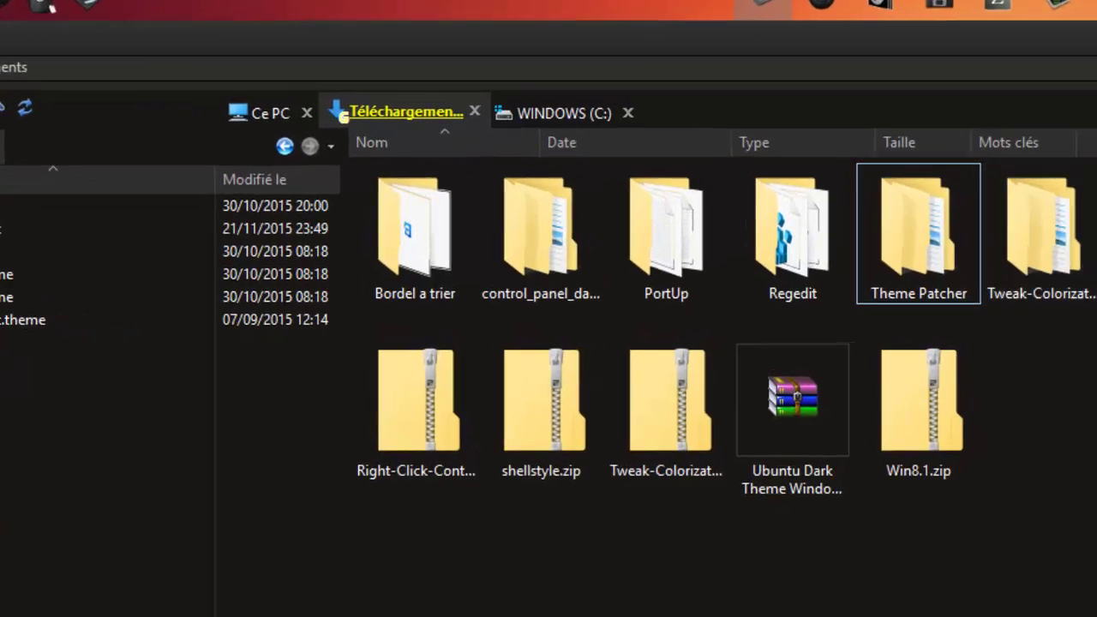
# Open the Theme folder inside the extracted Ubuntu Dark Theme Windows 10 RTM folder
pyautogui.doubleClick(1096, 231)
pyautogui.doubleClick(160, 94)
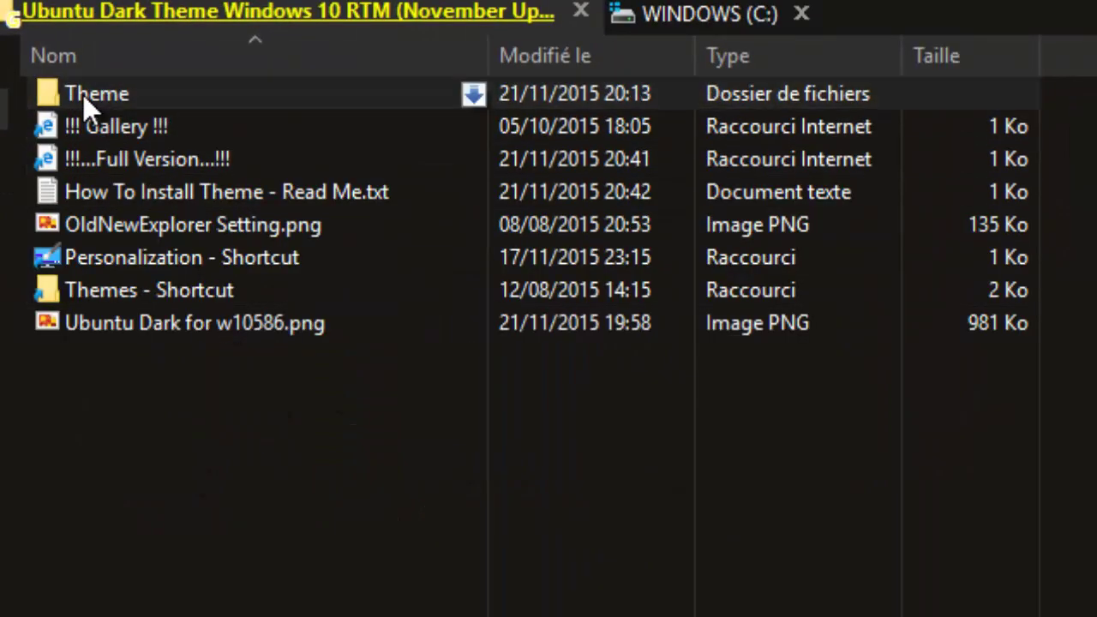
pyautogui.doubleClick(83, 93)
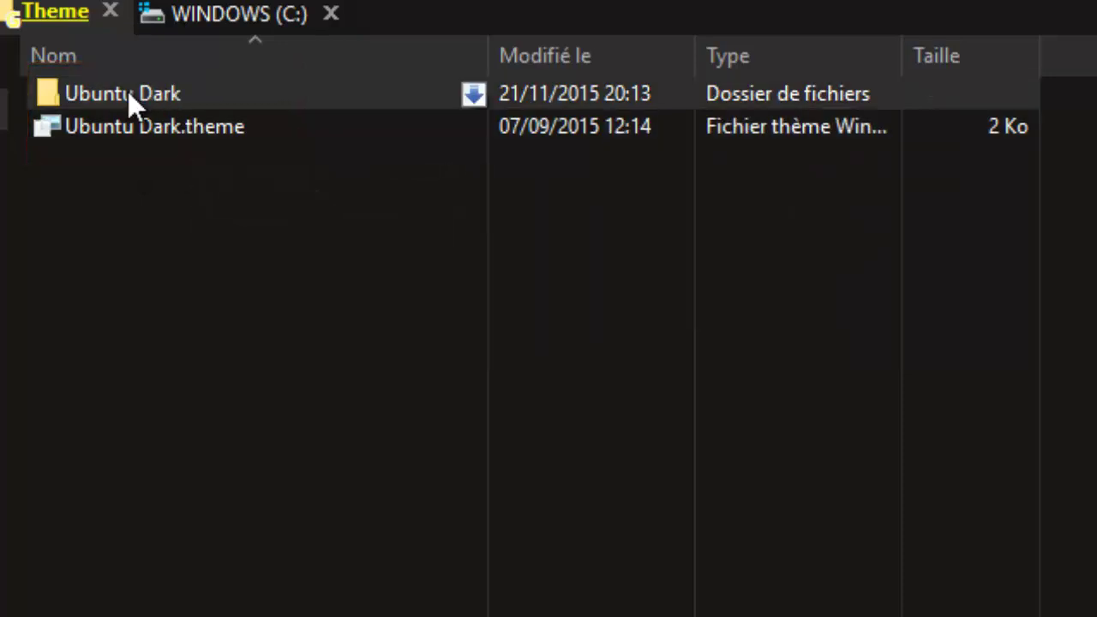
# Copy the Ubuntu Dark folder and the Ubuntu Dark.theme file together from the Theme folder
pyautogui.moveTo(103, 96)
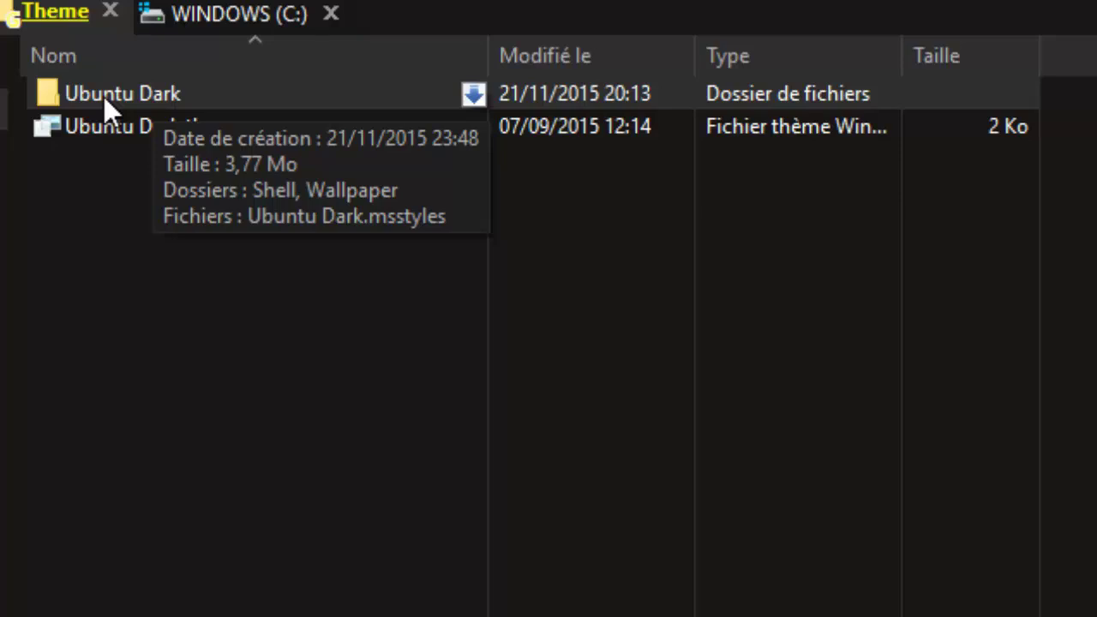
pyautogui.moveTo(350, 230); pyautogui.dragTo(60, 76)
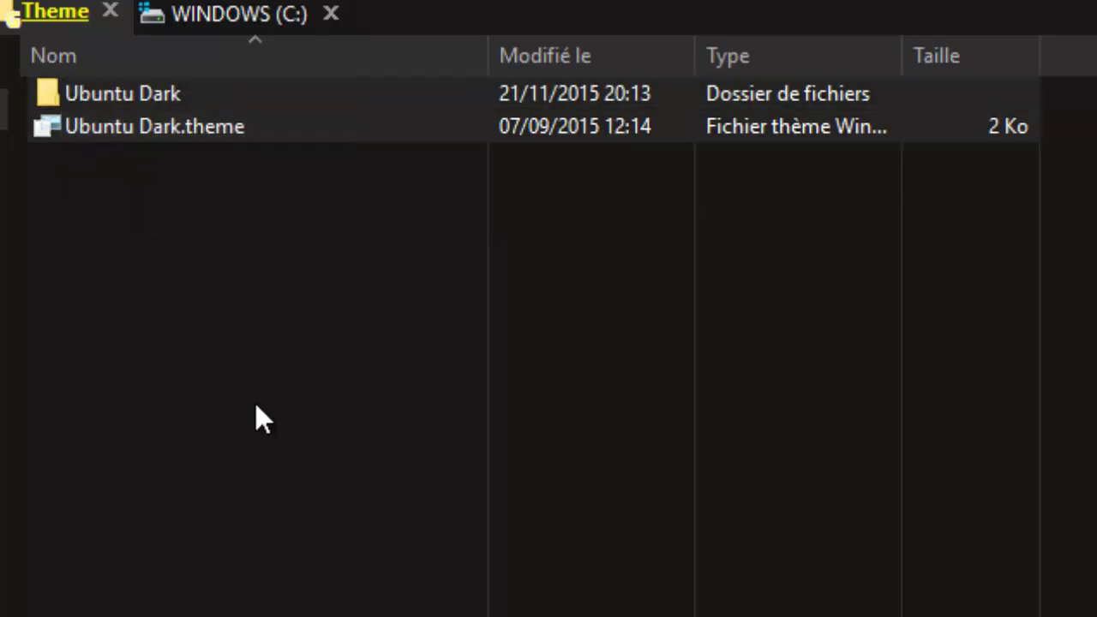
pyautogui.moveTo(119, 99)
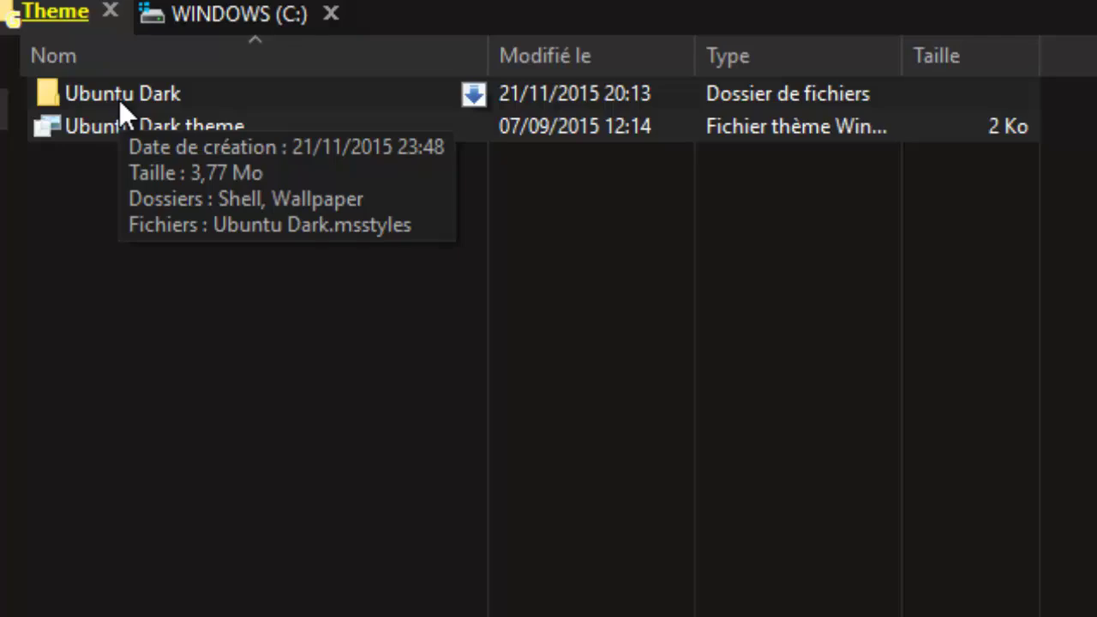
pyautogui.rightClick(95, 95)
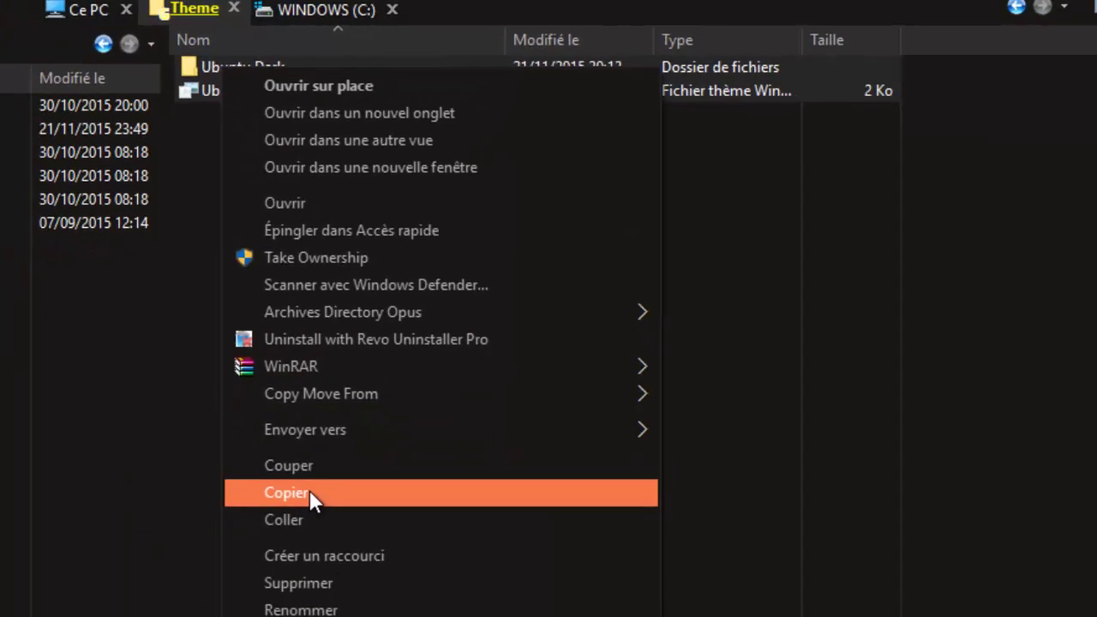
pyautogui.click(121, 343)
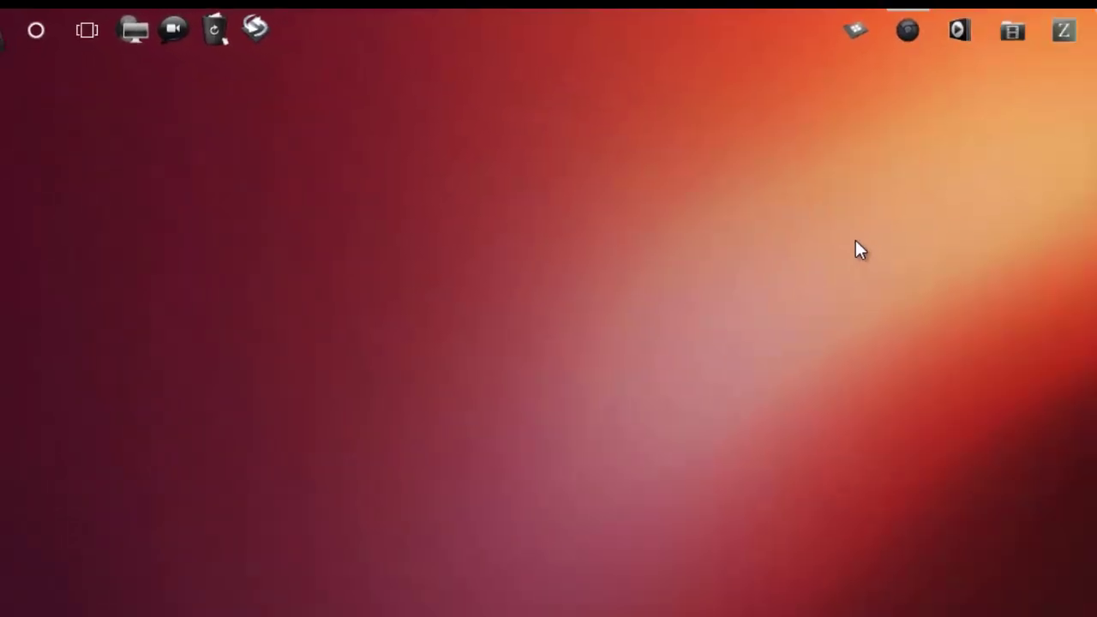
# Open the theme settings from the desktop's personalization options, review the default and installed themes, and close both windows
pyautogui.rightClick(498, 129)
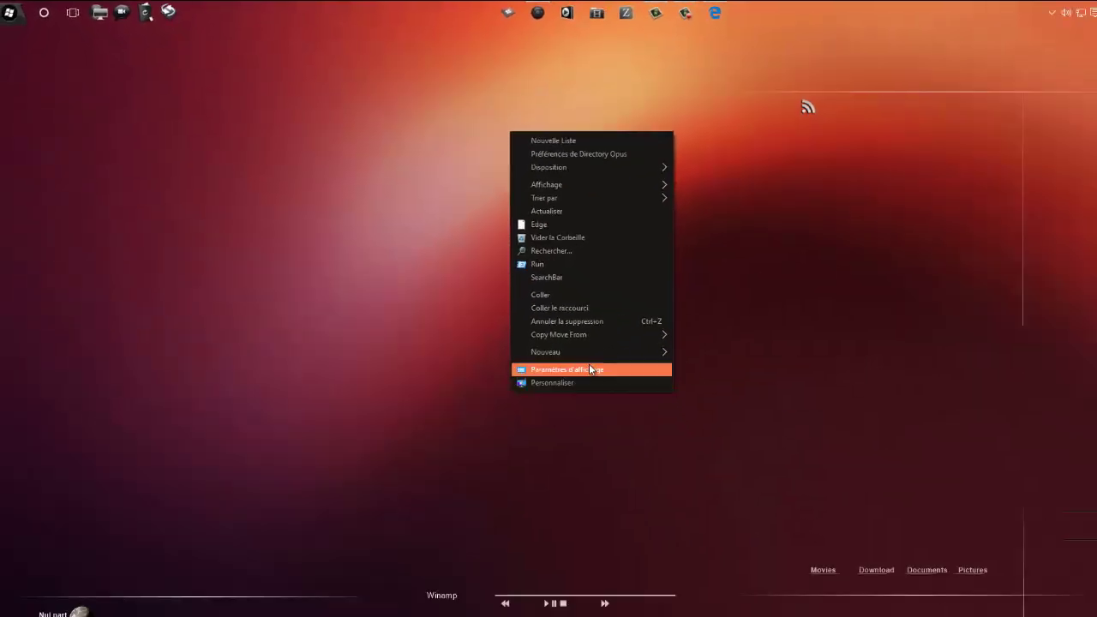
pyautogui.click(556, 362)
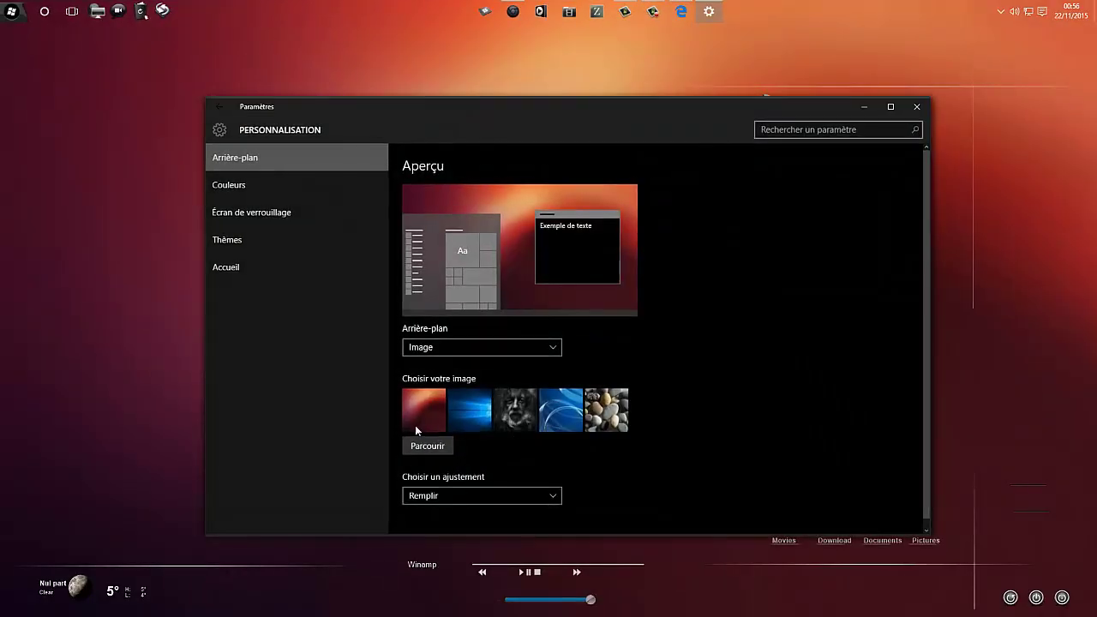
pyautogui.click(244, 242)
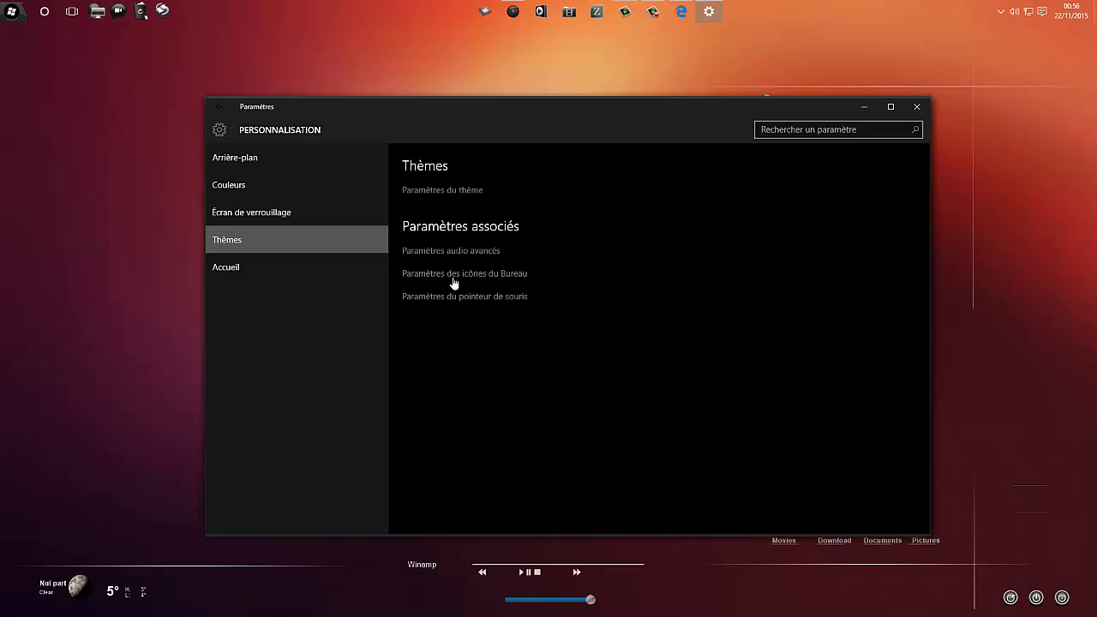
pyautogui.click(451, 275)
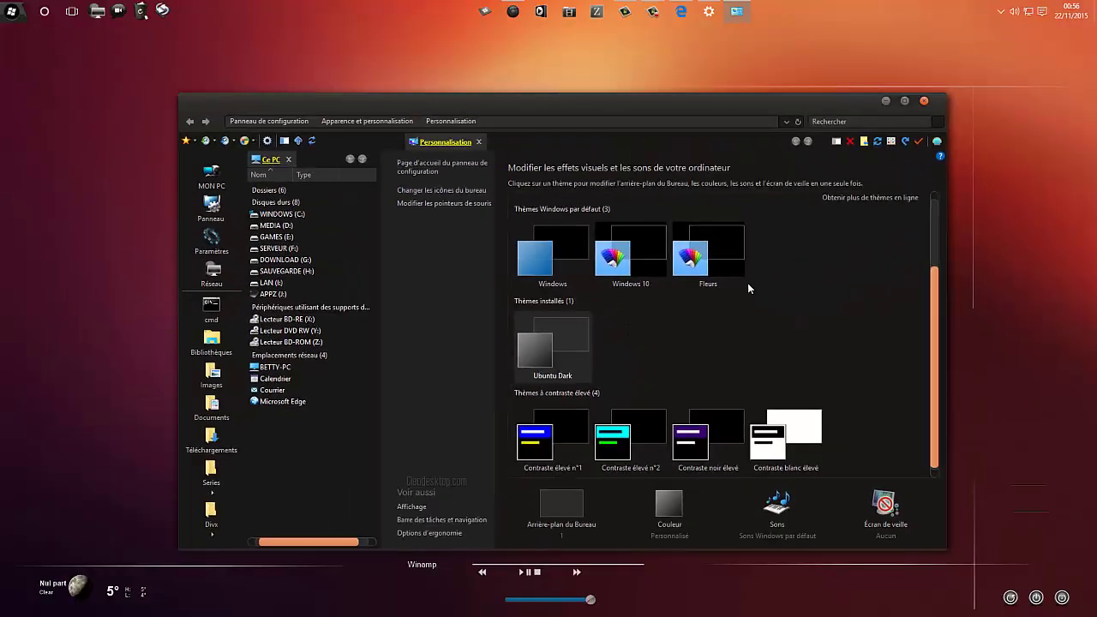
pyautogui.click(924, 101)
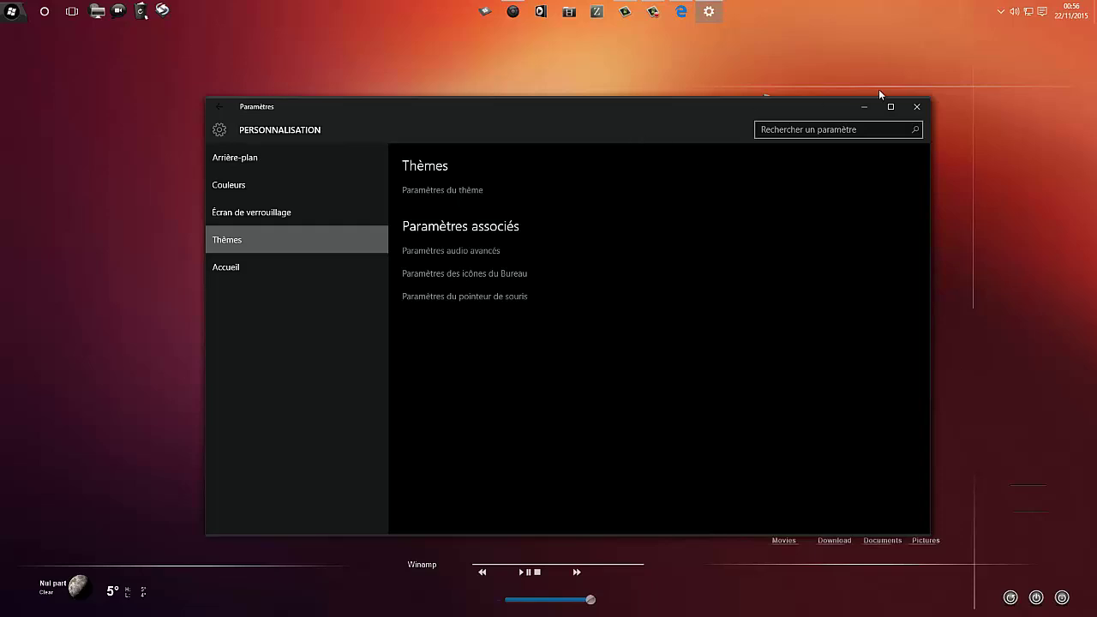
pyautogui.click(916, 106)
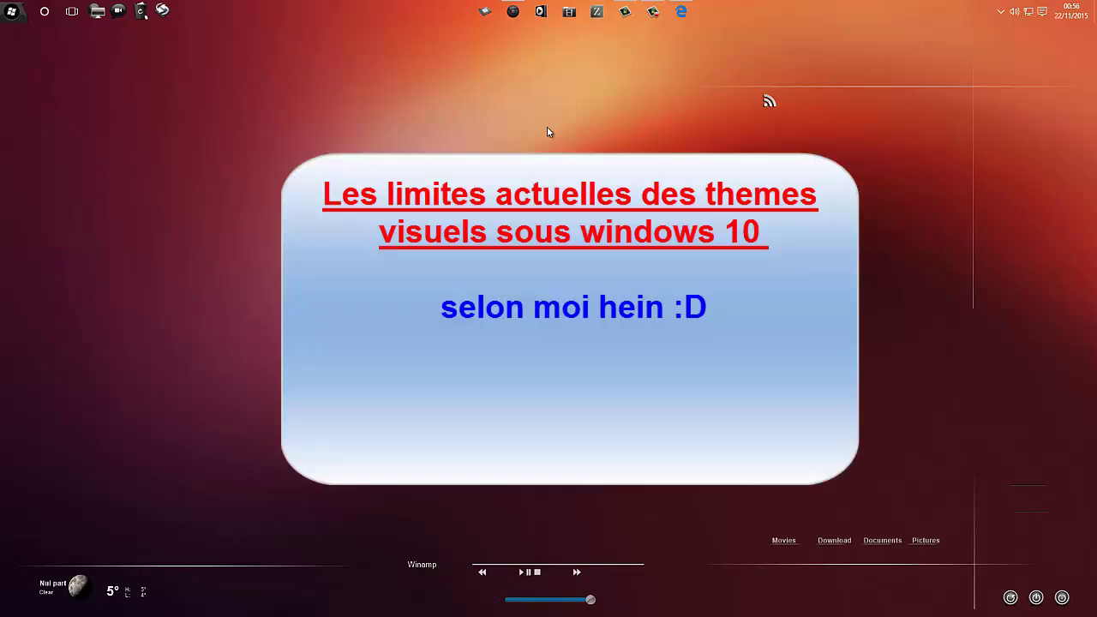
# Examine how the Start menu and the desktop context menu look under the custom theme, dismissing each one
pyautogui.click(14, 12)
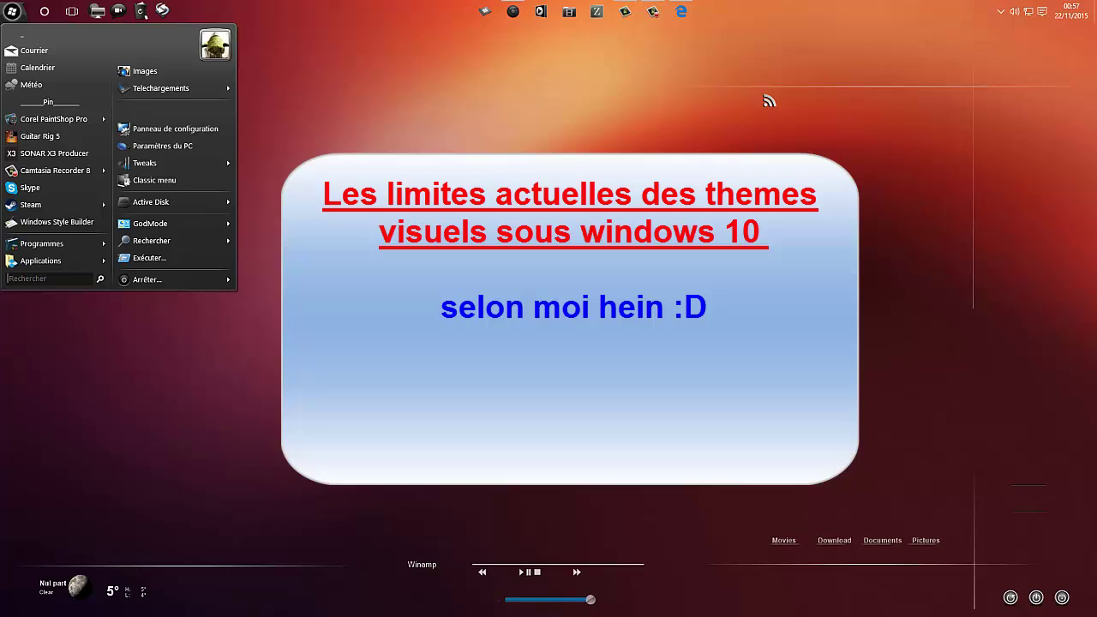
pyautogui.press('Escape')
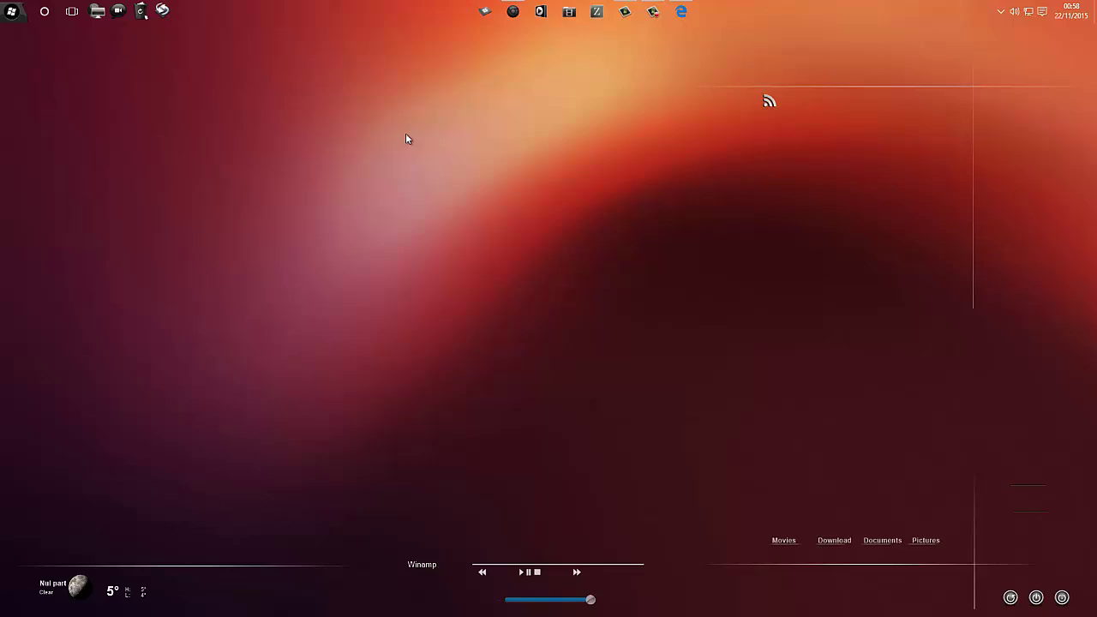
pyautogui.rightClick(363, 97)
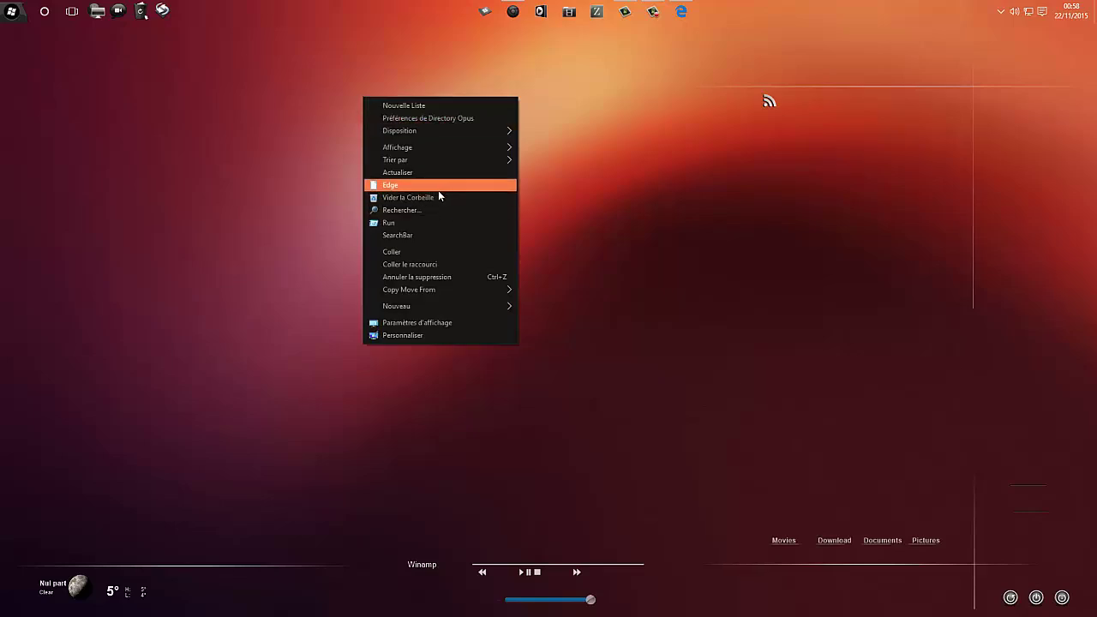
pyautogui.click(262, 199)
# Bring up the Ce PC file window and restore it from its maximized size
pyautogui.moveTo(516, 14); pyautogui.dragTo(437, 6)
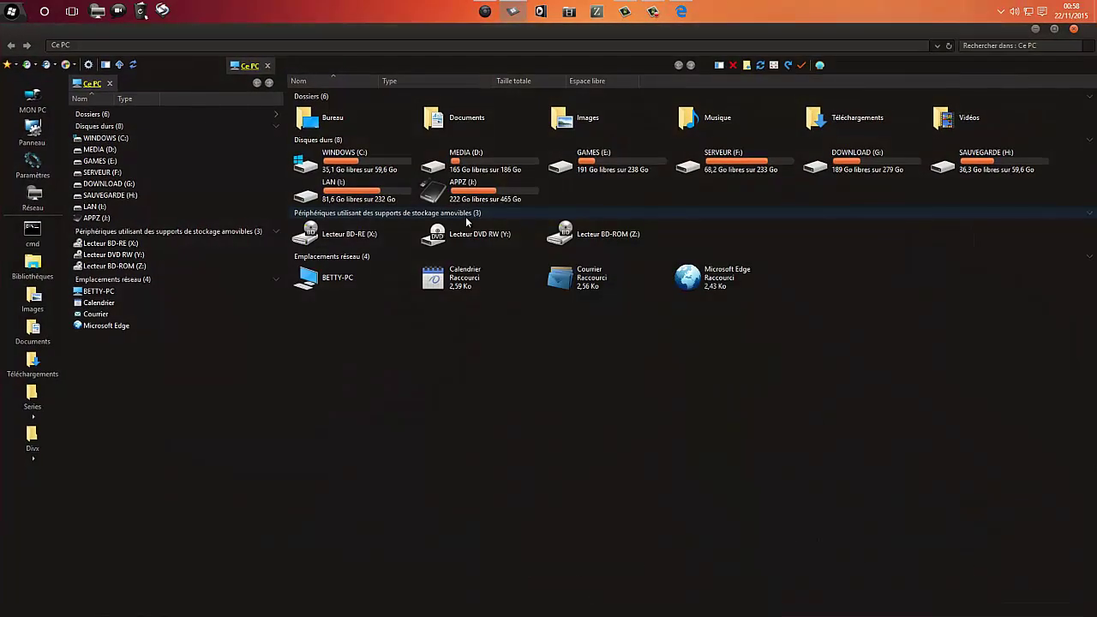
pyautogui.click(1057, 31)
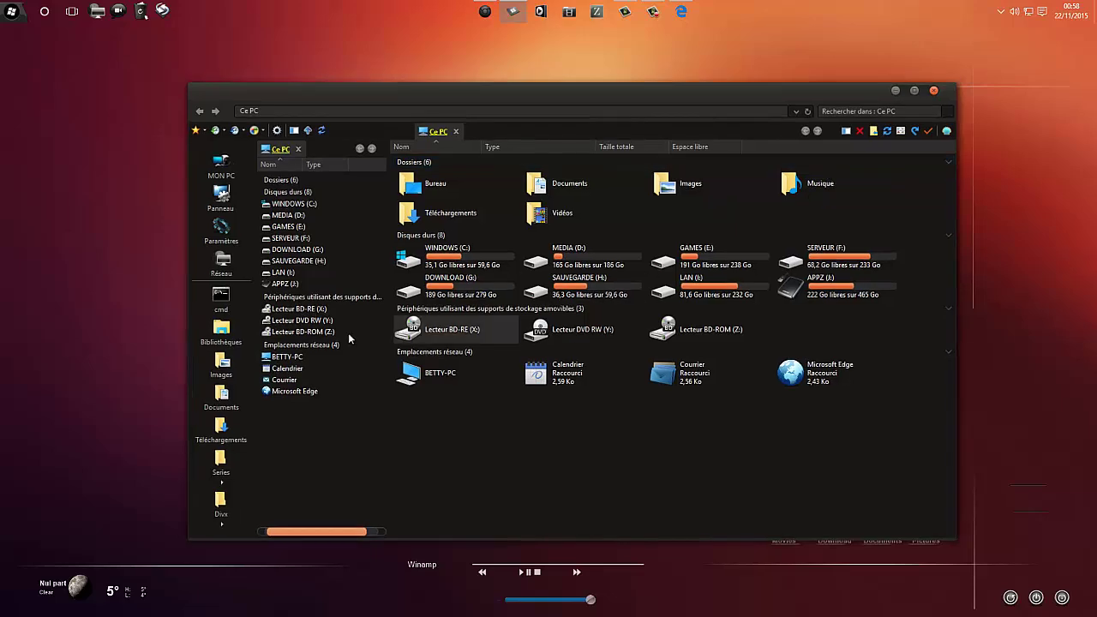
# Open the Run dialog from the desktop context menu beside the Ce PC window
pyautogui.rightClick(144, 231)
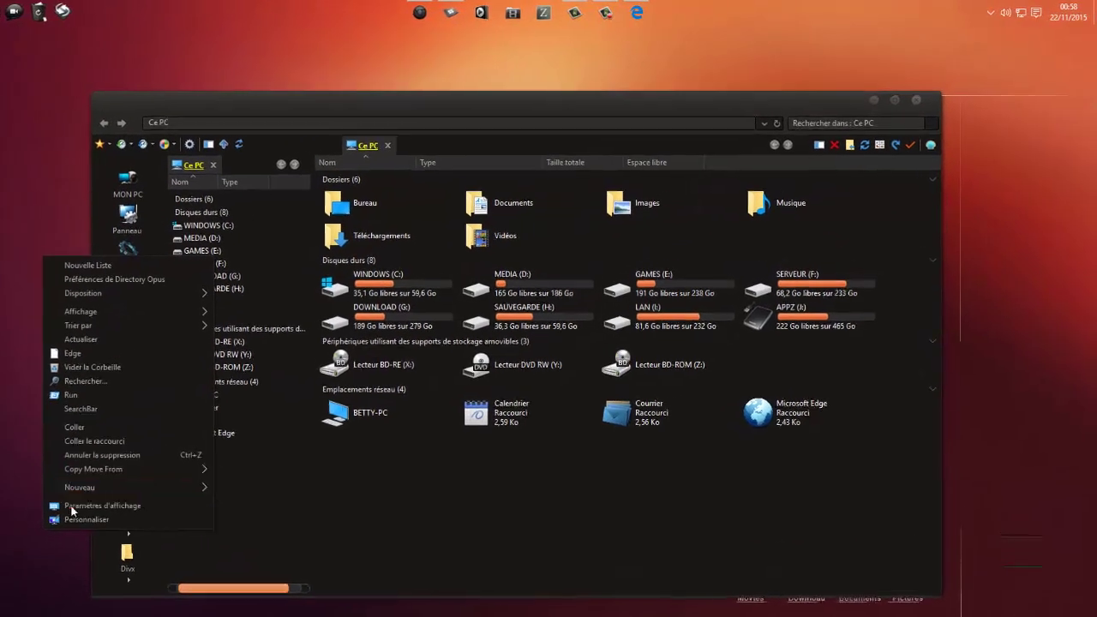
pyautogui.rightClick(0, 192)
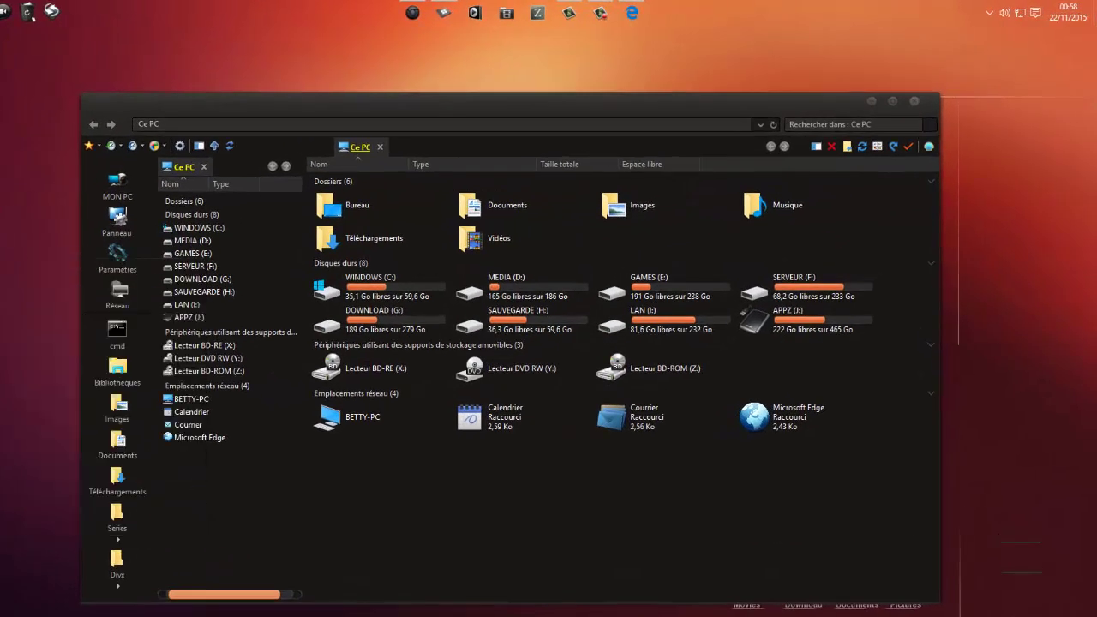
pyautogui.click(57, 333)
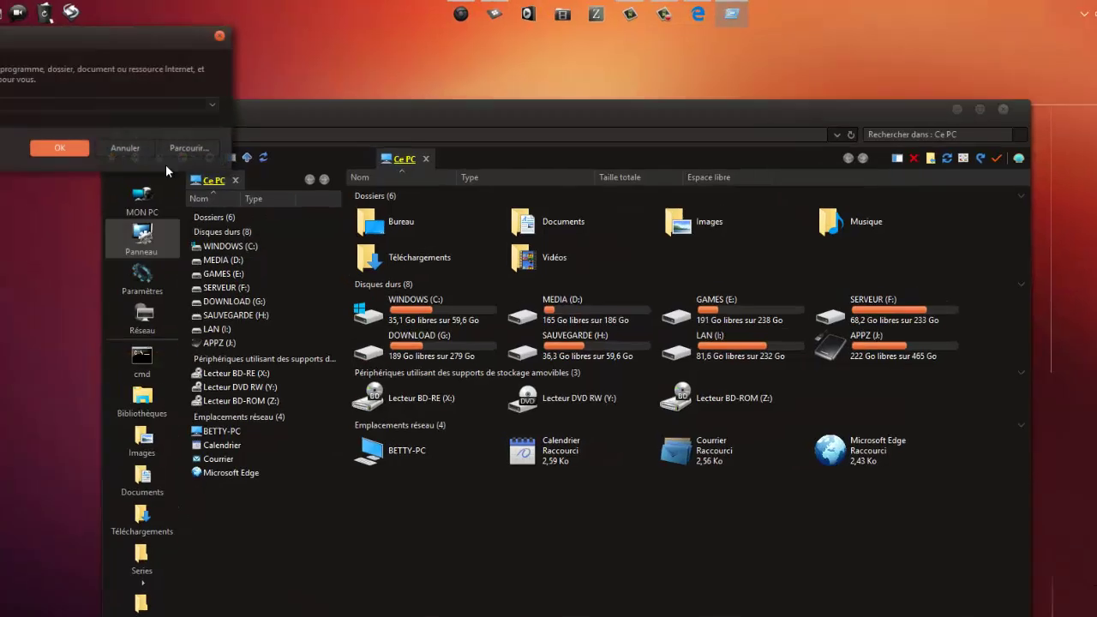
# Minimize the Ce PC window and move the Run dialog to the middle of the empty desktop
pyautogui.moveTo(96, 43); pyautogui.dragTo(279, 168)
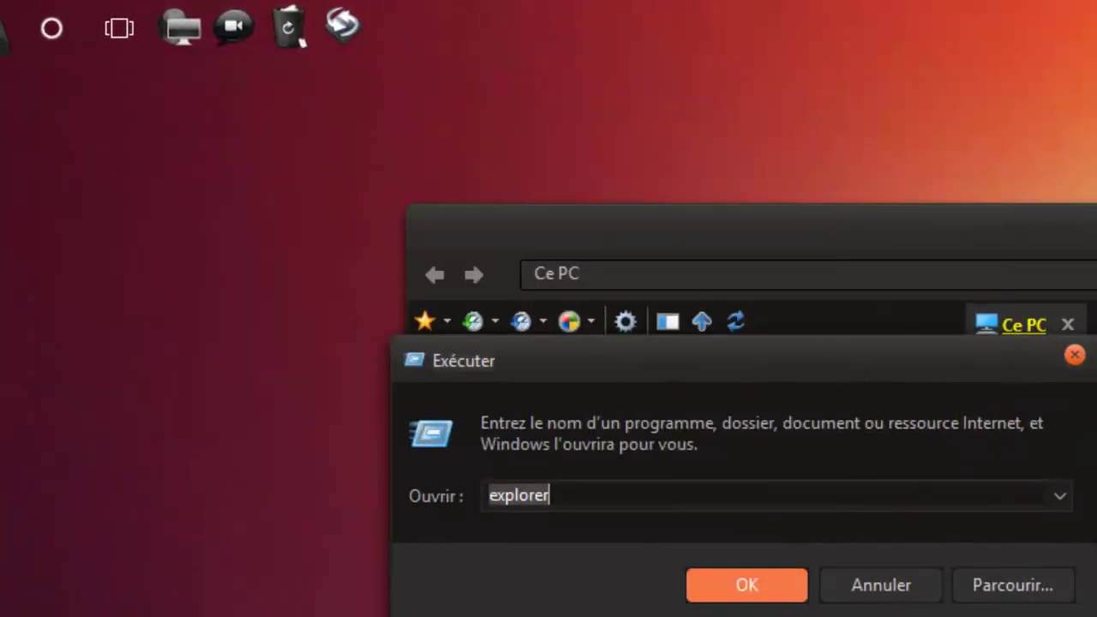
pyautogui.click(1096, 221)
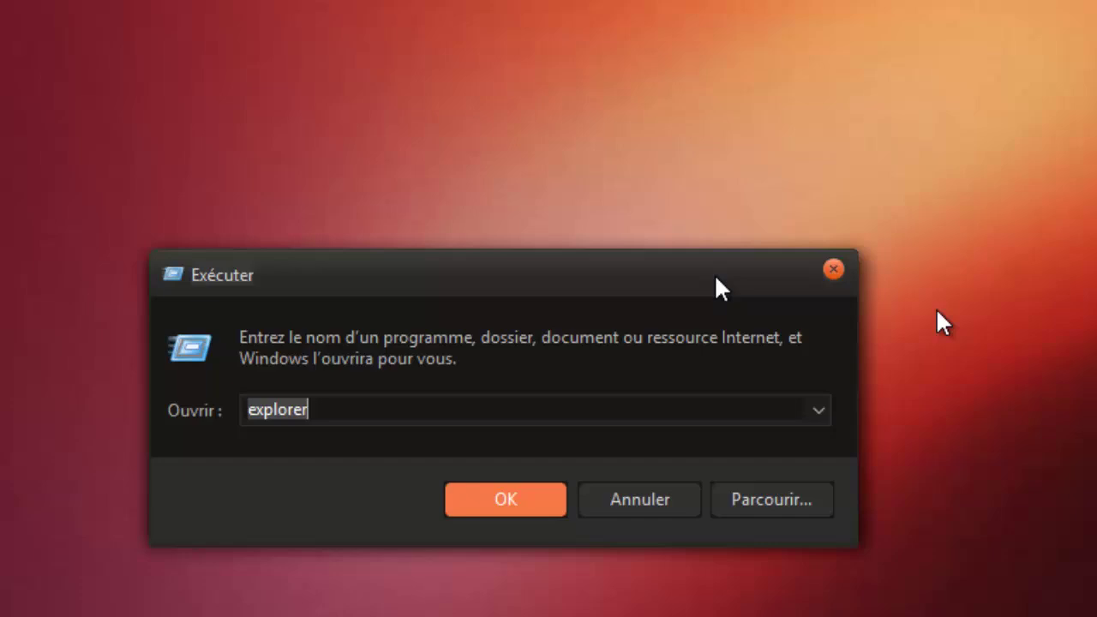
pyautogui.moveTo(716, 278); pyautogui.dragTo(828, 196)
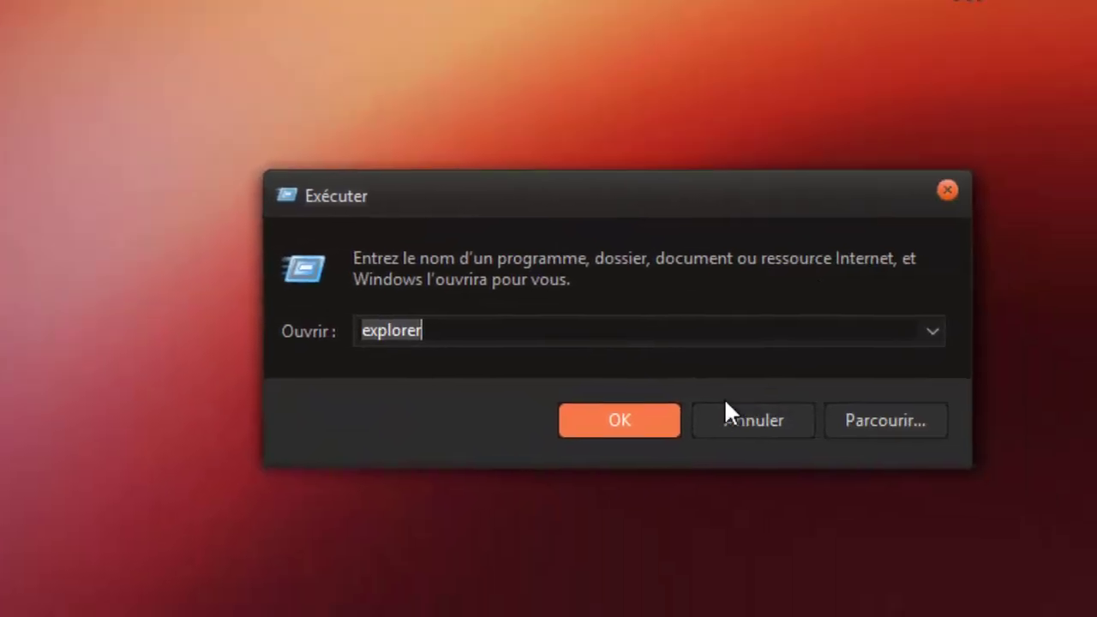
# Check the text highlight in the Run dialog by selecting part of the word explorer, and cancel the dialog
pyautogui.click(435, 310)
pyautogui.moveTo(309, 314); pyautogui.dragTo(326, 333)
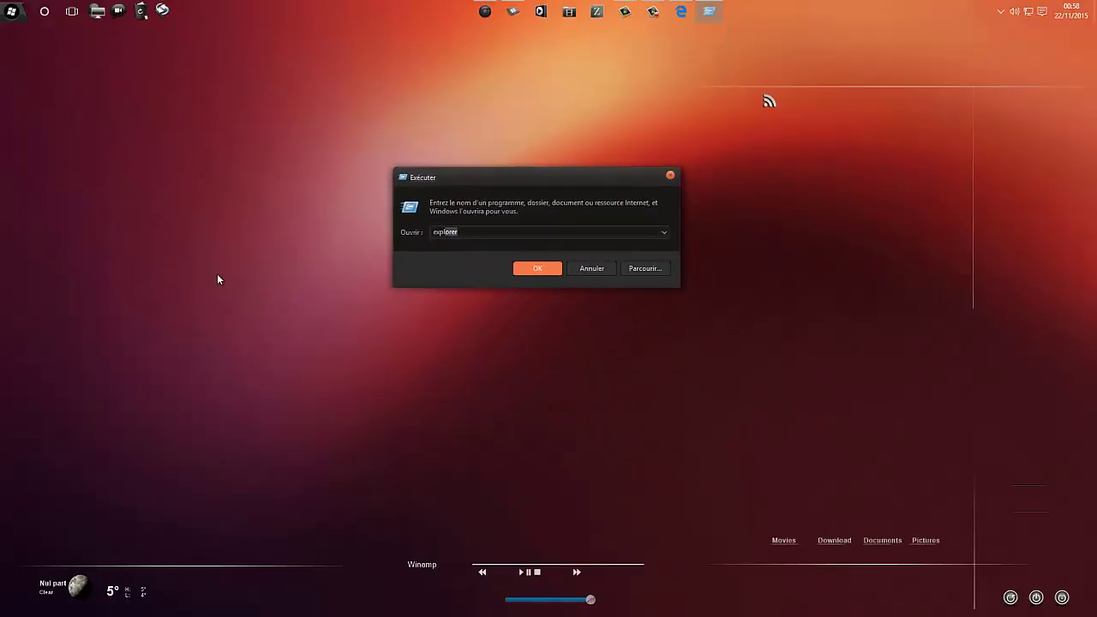
pyautogui.click(587, 270)
# Examine the desktop context menu's dark background and orange highlight twice on the empty desktop, dismissing it each time
pyautogui.rightClick(403, 155)
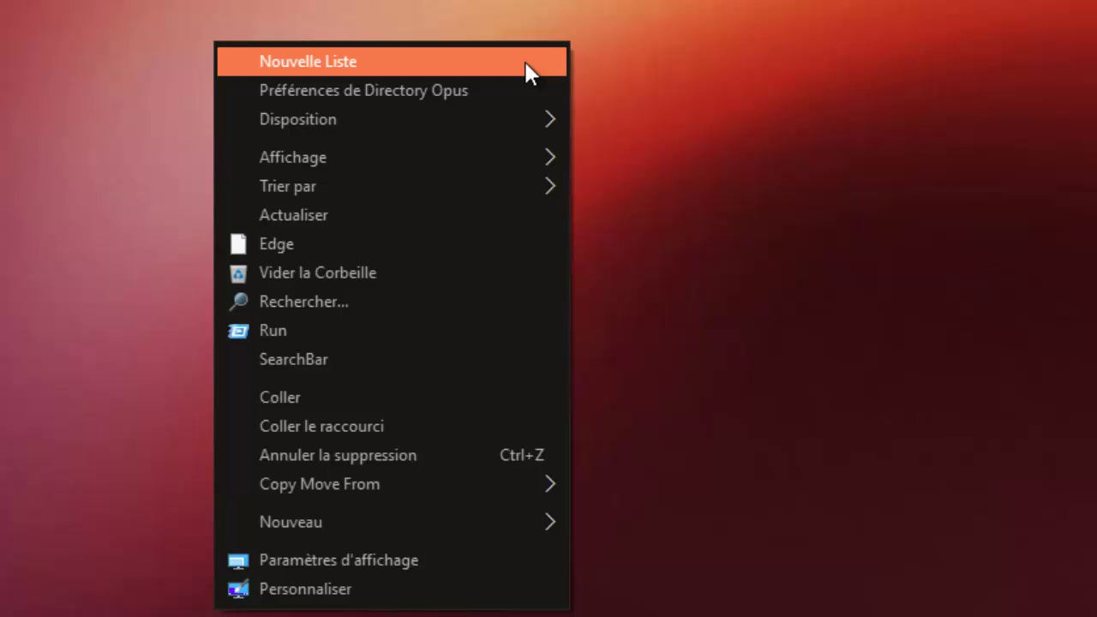
pyautogui.click(280, 66)
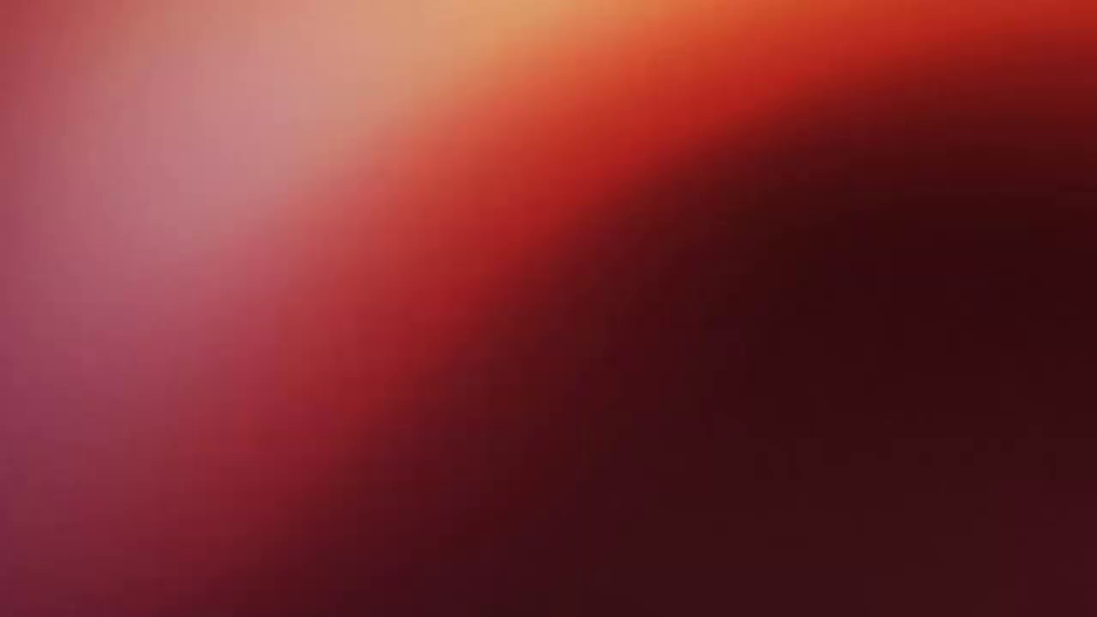
pyautogui.rightClick(324, 2)
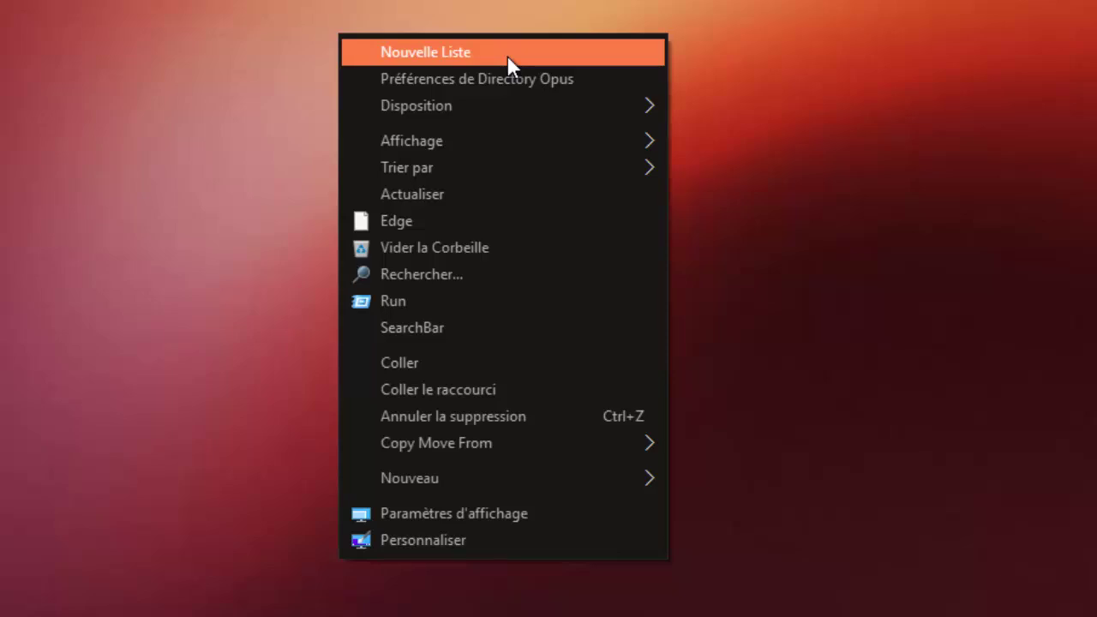
pyautogui.press('Escape')
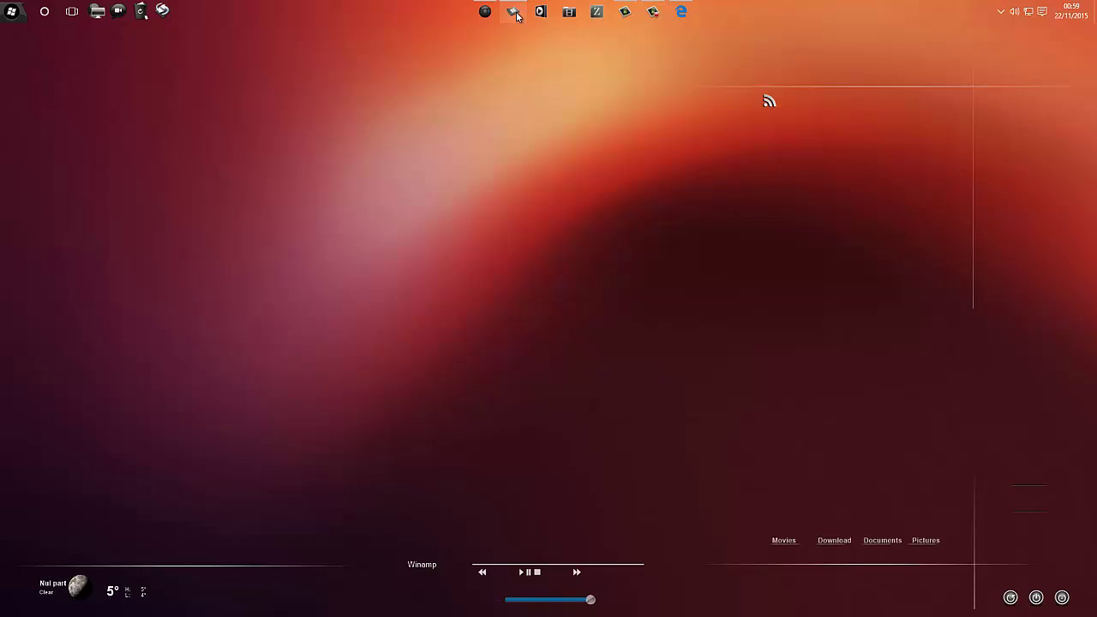
# Restore the minimized Ce PC window and check the context menu of its empty file area, dismissing it without choosing anything
pyautogui.click(514, 12)
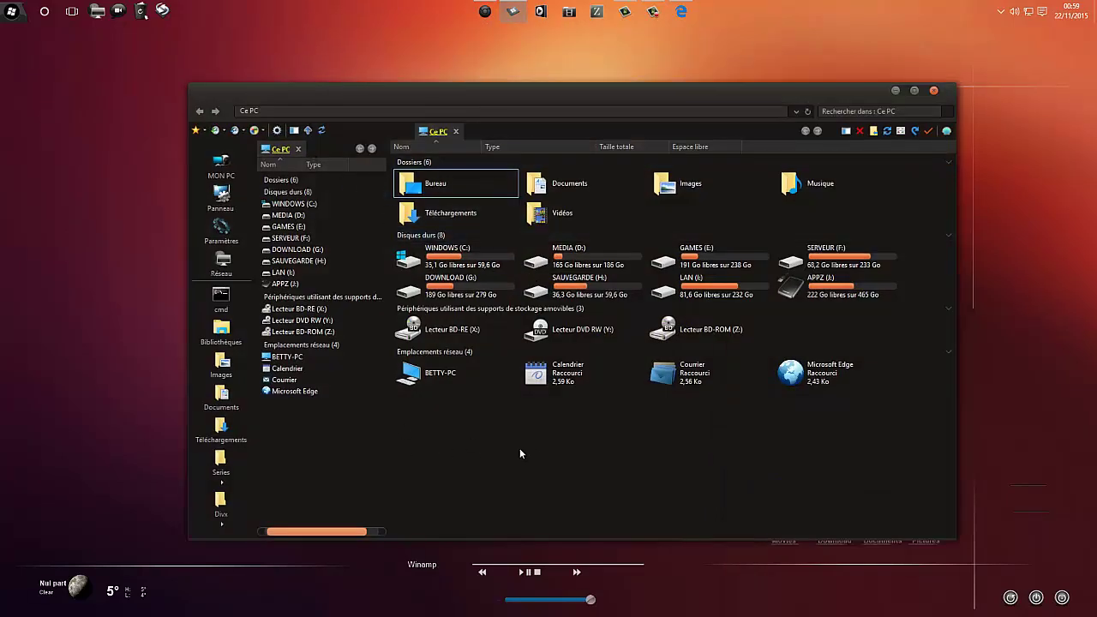
pyautogui.rightClick(479, 446)
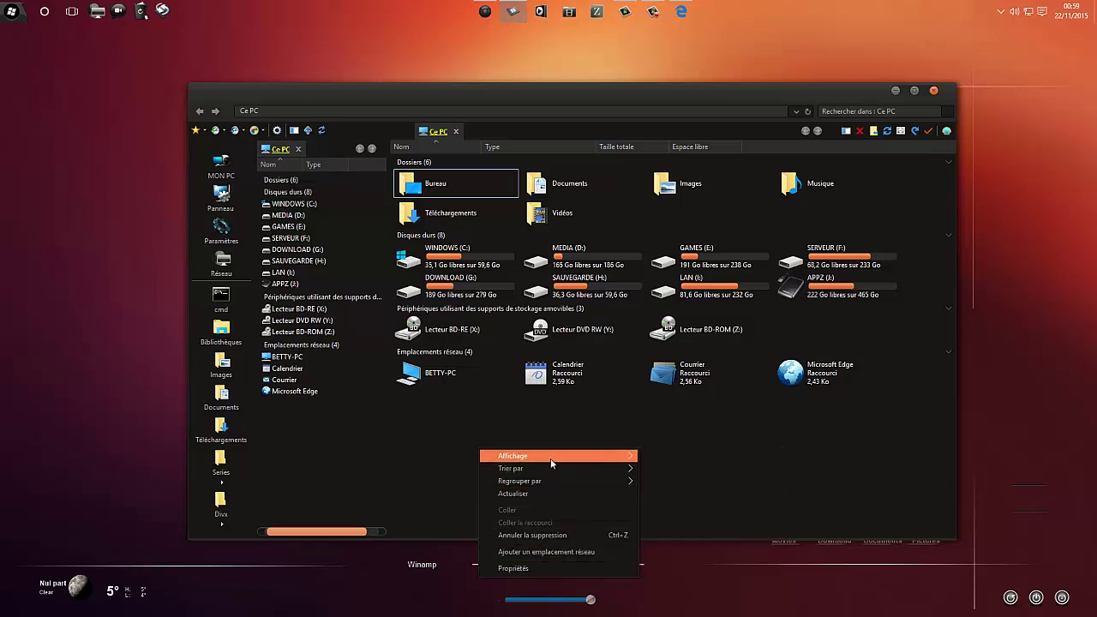
pyautogui.click(490, 425)
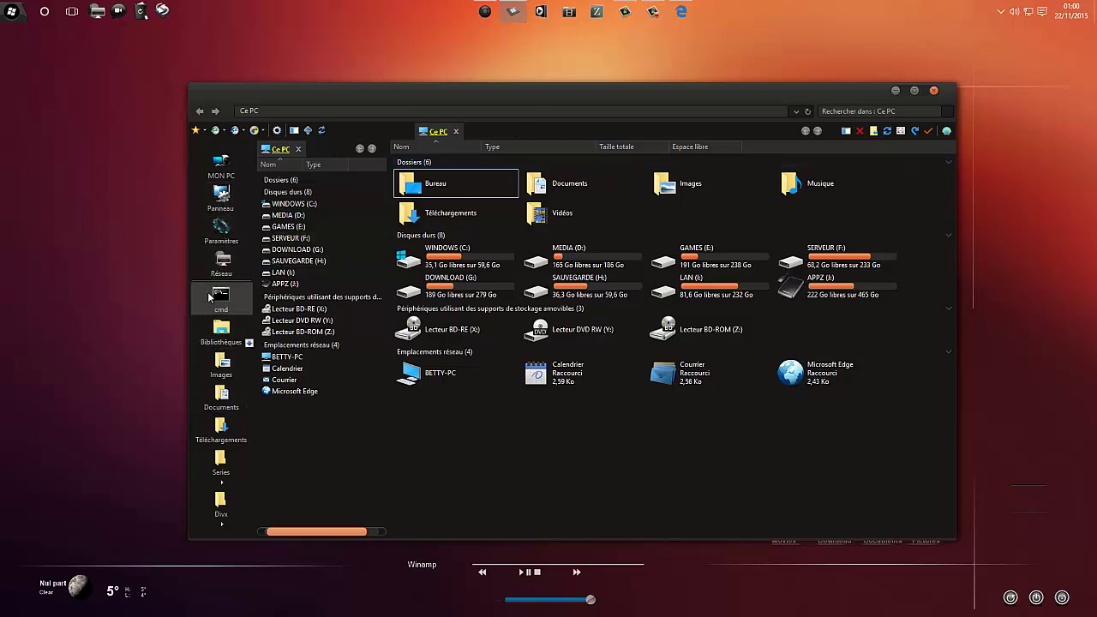
# Inspect the desktop context menu where it overlaps the Ce PC window, dismissing it without choosing a command
pyautogui.rightClick(132, 246)
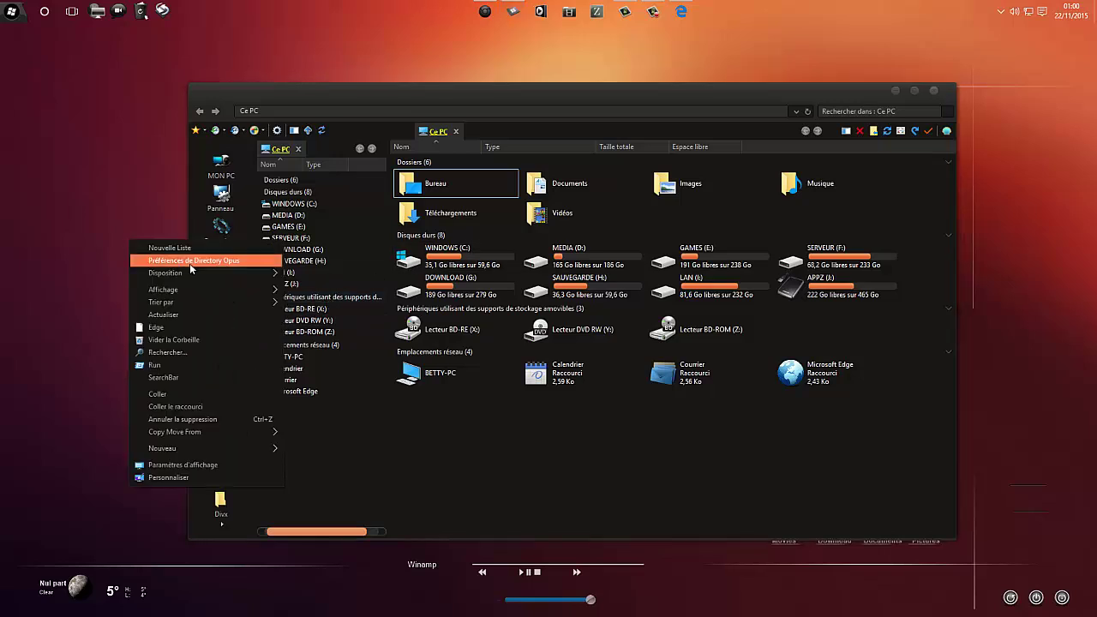
pyautogui.moveTo(161, 273)
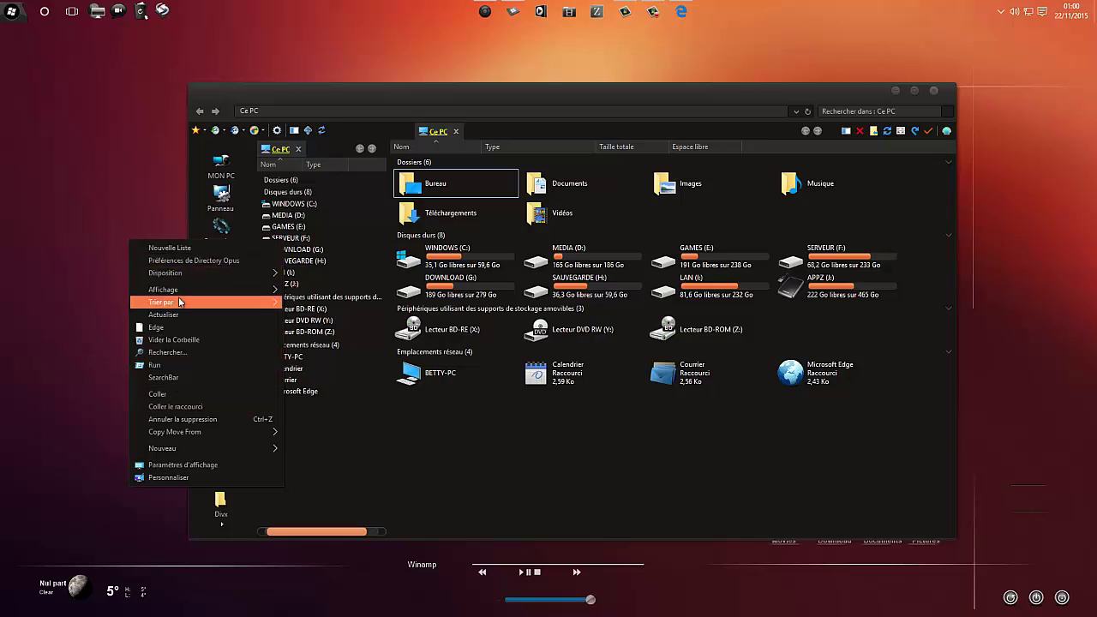
pyautogui.click(415, 441)
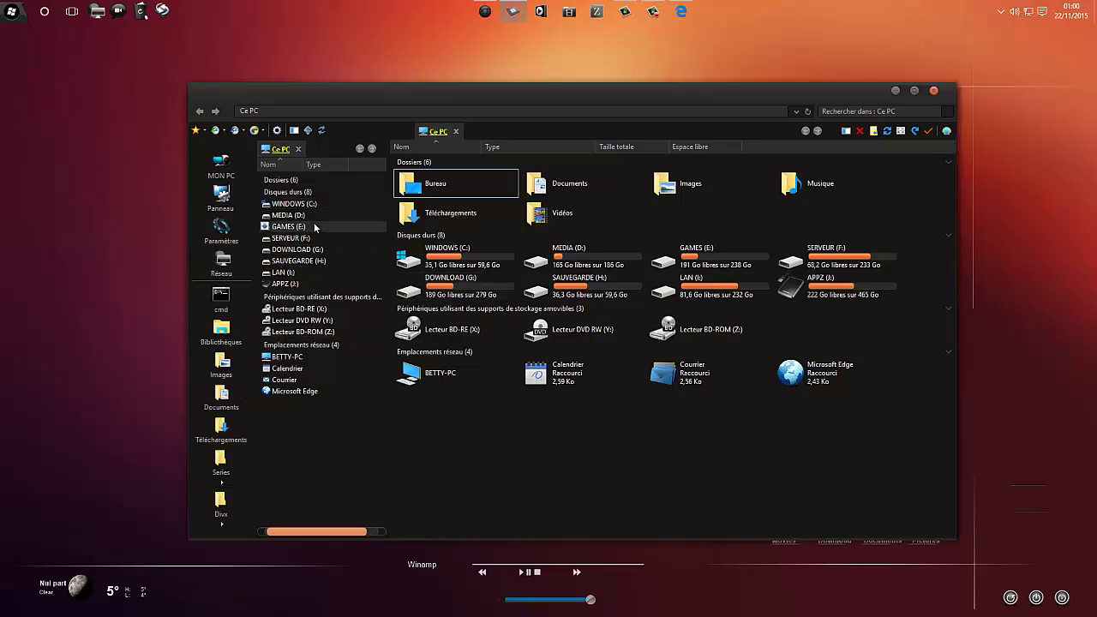
pyautogui.click(136, 255)
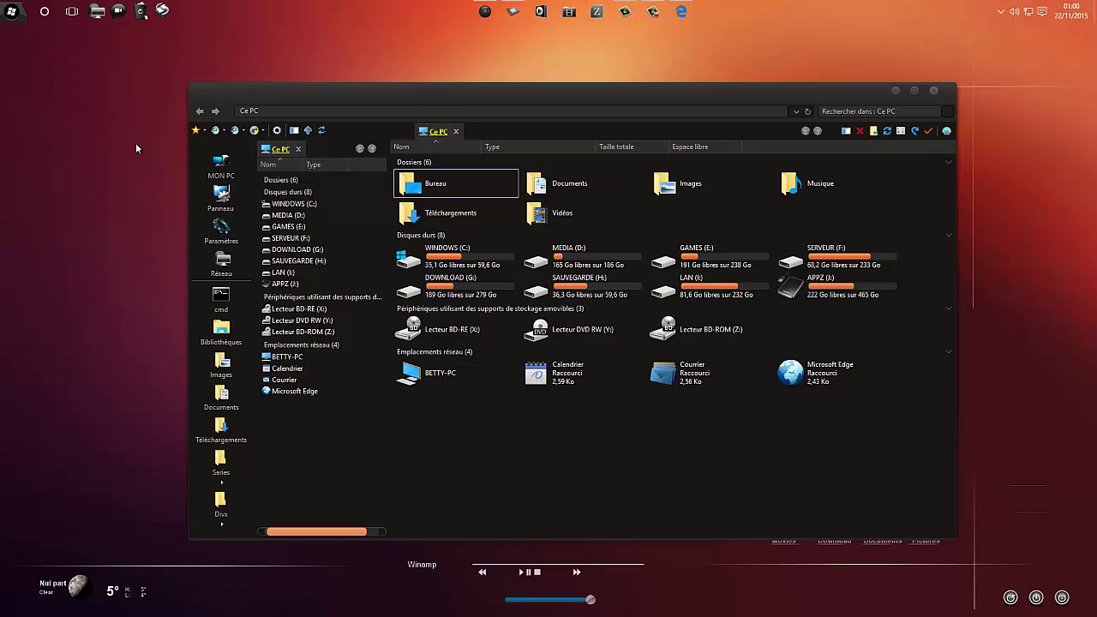
# Reposition the Ce PC window slightly higher on the desktop and take the focus off it
pyautogui.moveTo(435, 96); pyautogui.dragTo(409, 76)
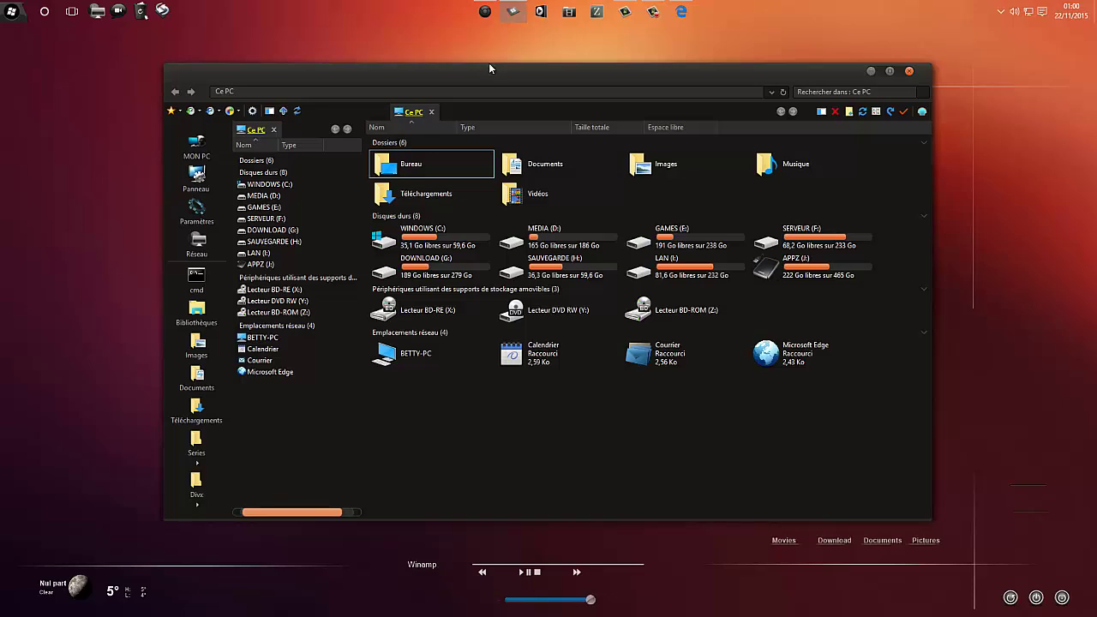
pyautogui.moveTo(492, 78); pyautogui.dragTo(512, 89)
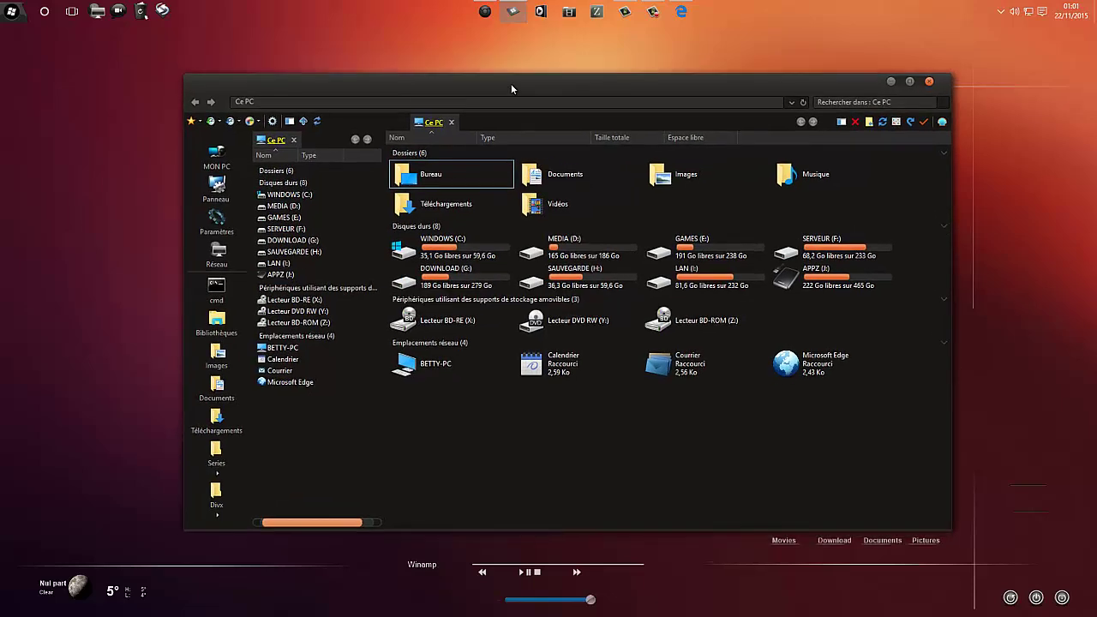
pyautogui.click(497, 46)
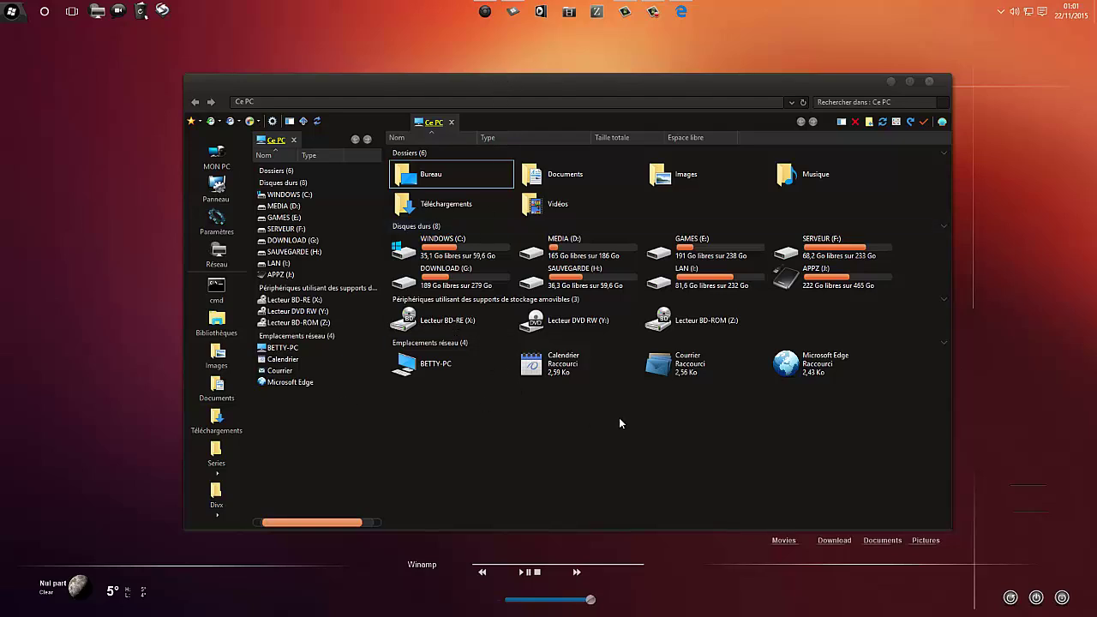
# Review the desktop context menu's entries and submenus beside the repositioned Ce PC window, and dismiss the menu
pyautogui.rightClick(80, 86)
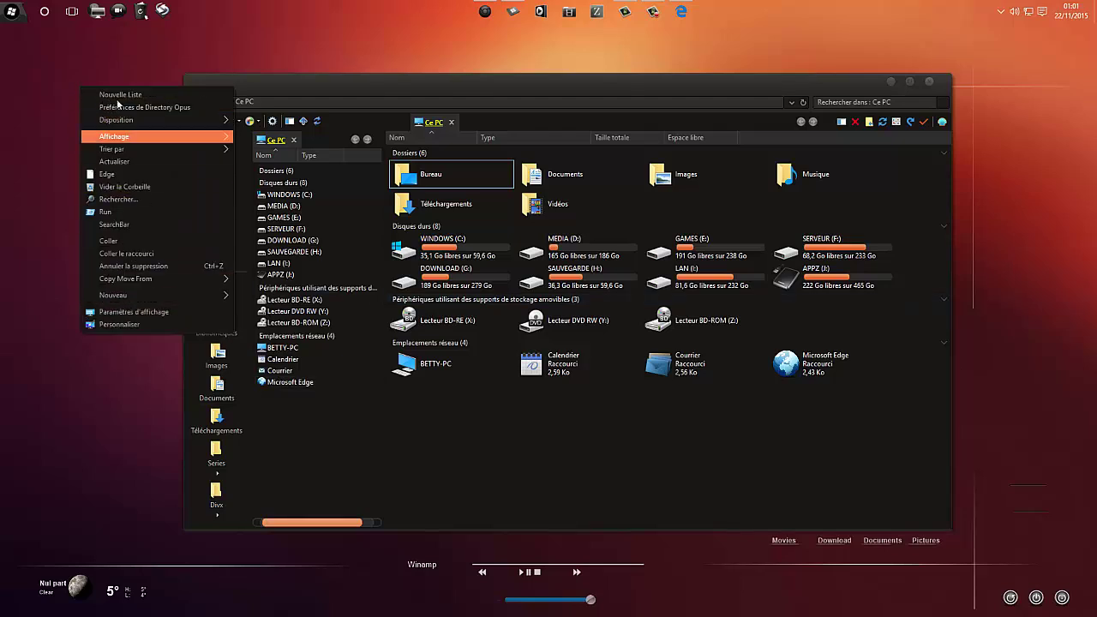
pyautogui.moveTo(140, 120)
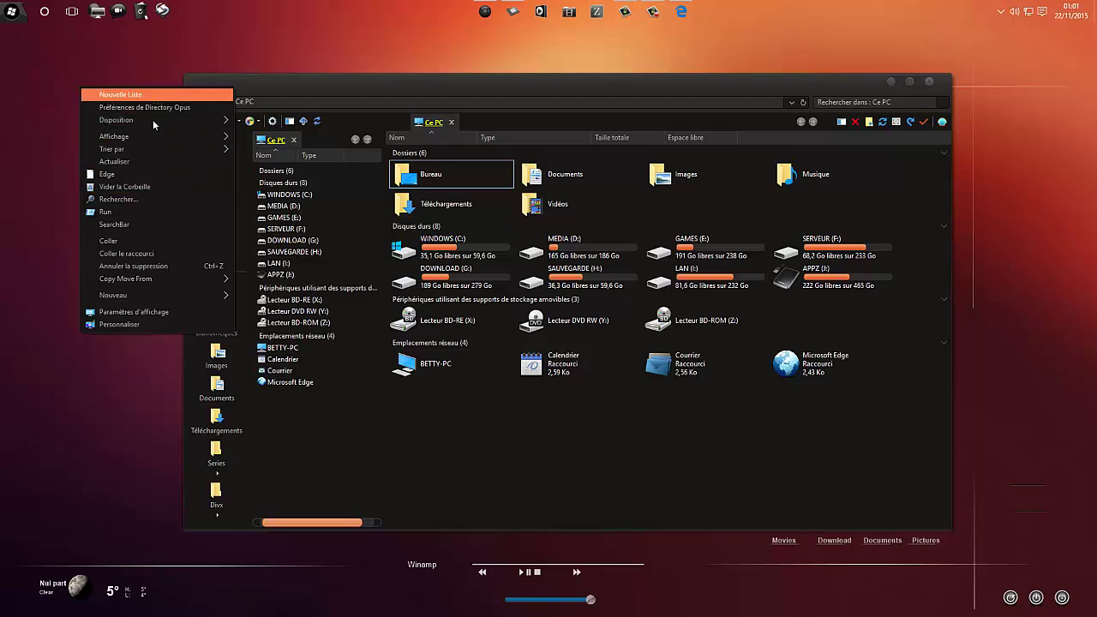
pyautogui.moveTo(144, 133)
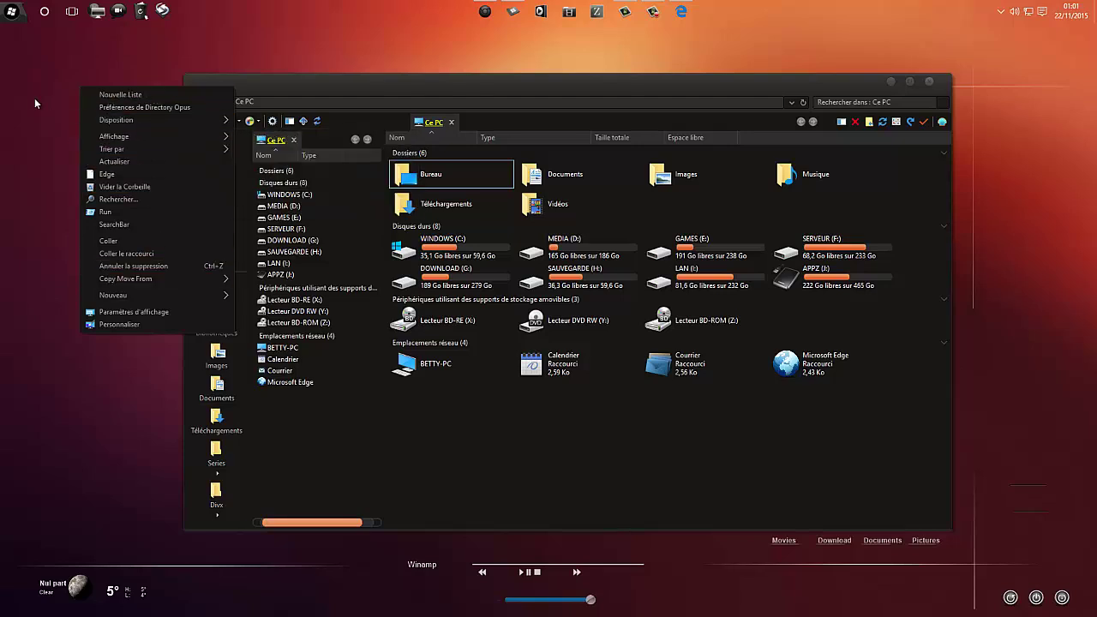
pyautogui.click(34, 97)
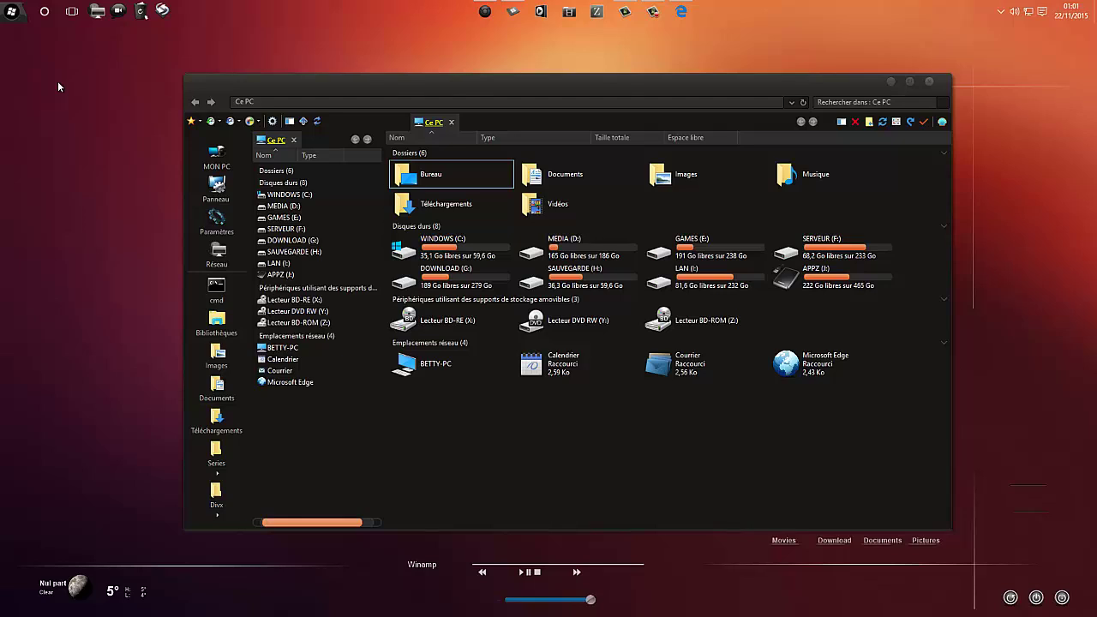